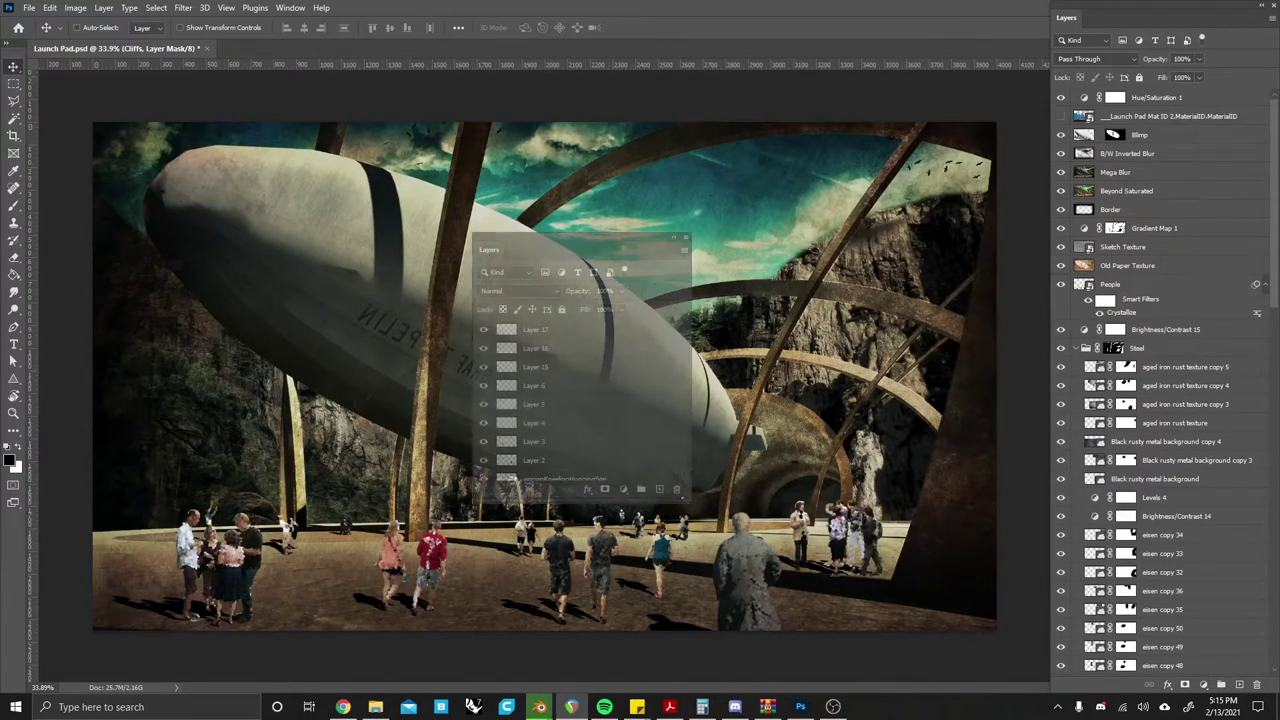
- Close the extra floating Layers list with F7, leaving only the docked Layers panel
scroll(687, 370, "down", 2)
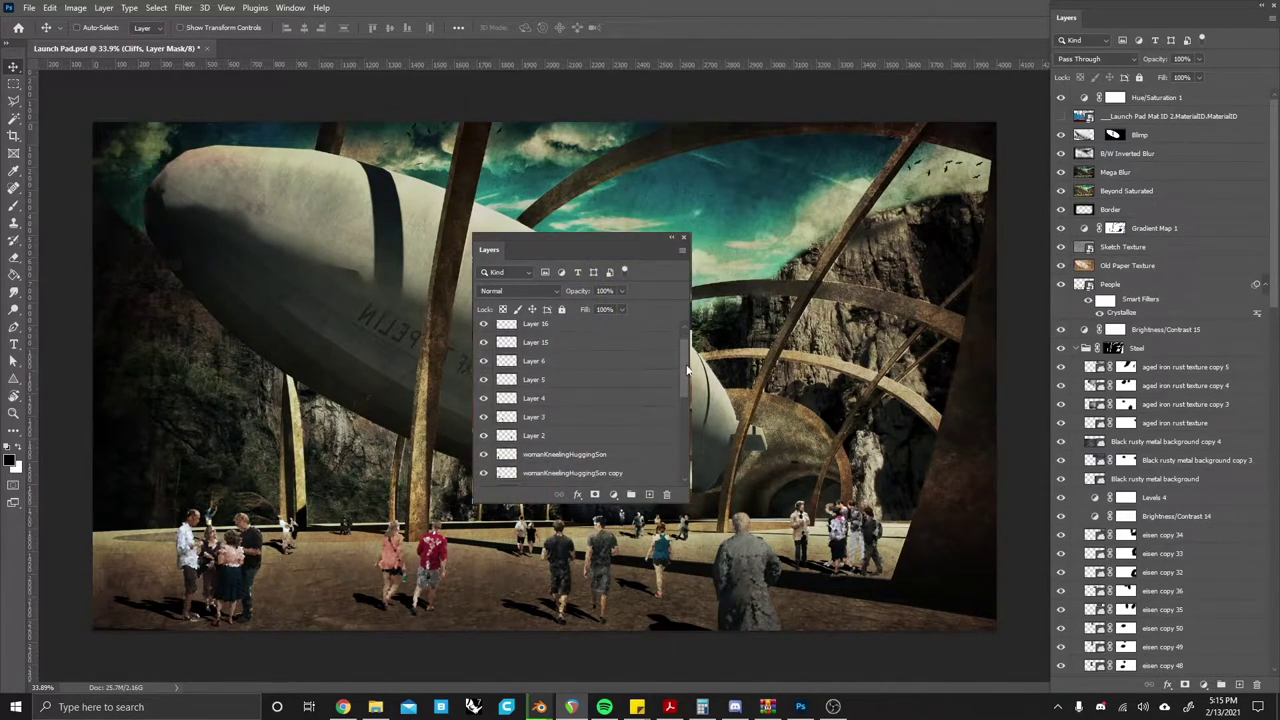
left_click_drag(687, 370, 683, 444)
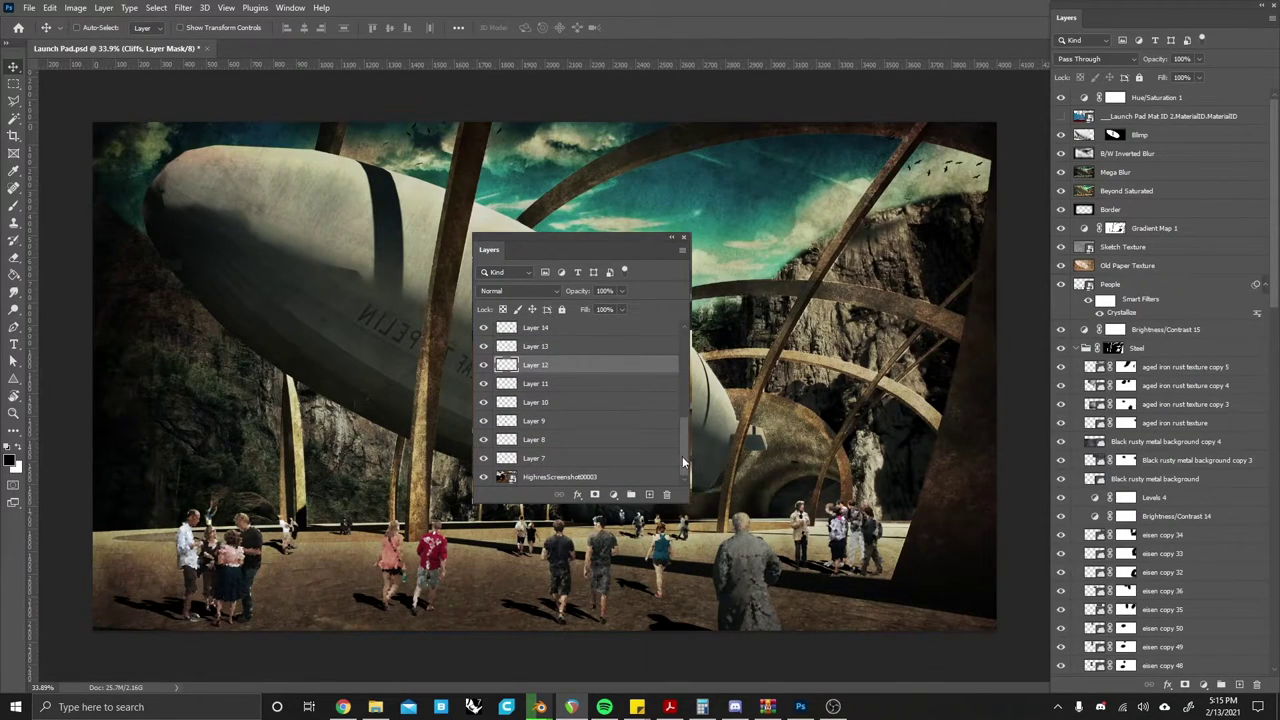
key("F7")
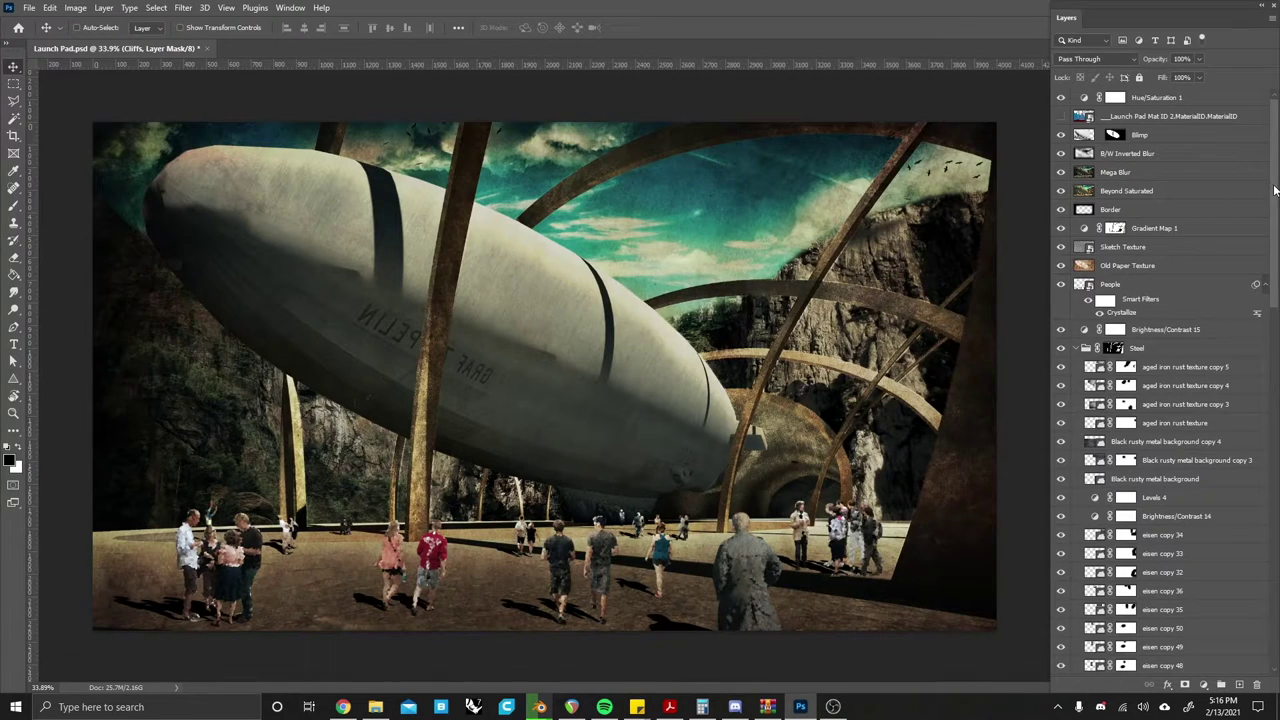
- Work through the Layers panel so the cliff and mountain layers sit in the Cliffs group below Steel
left_click_drag(1274, 188, 1272, 567)
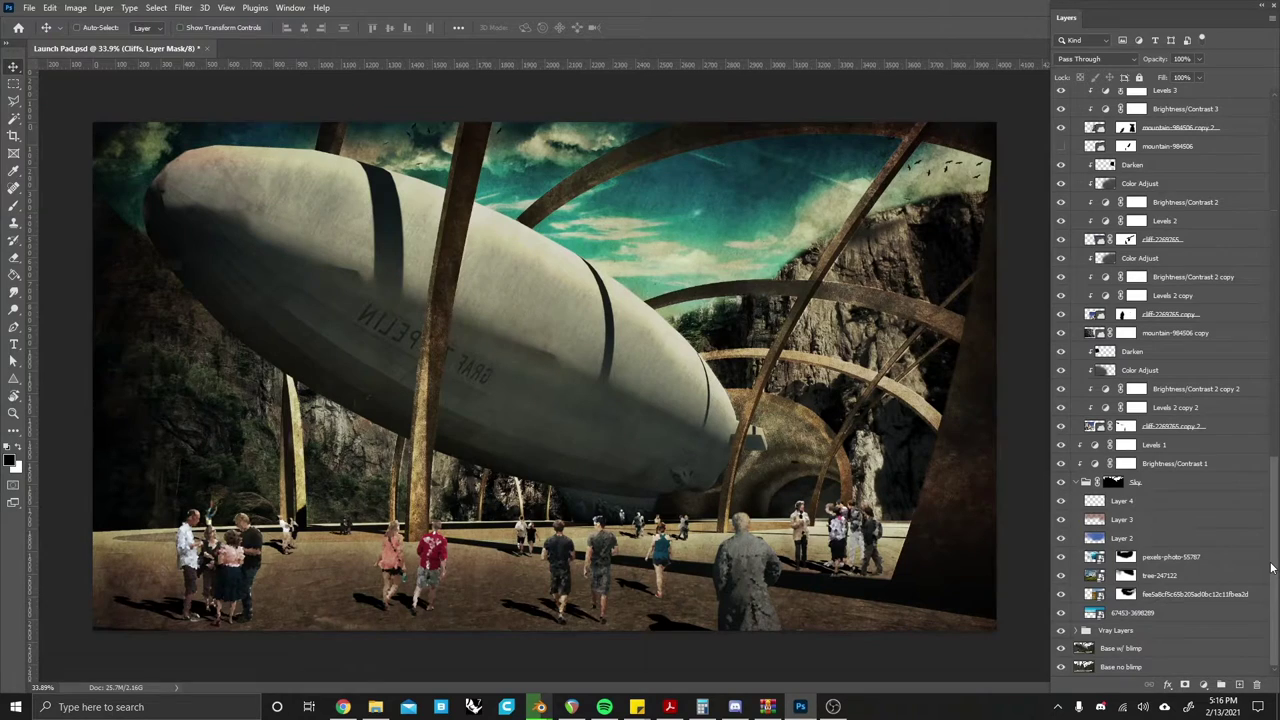
left_click_drag(1272, 567, 1275, 492)
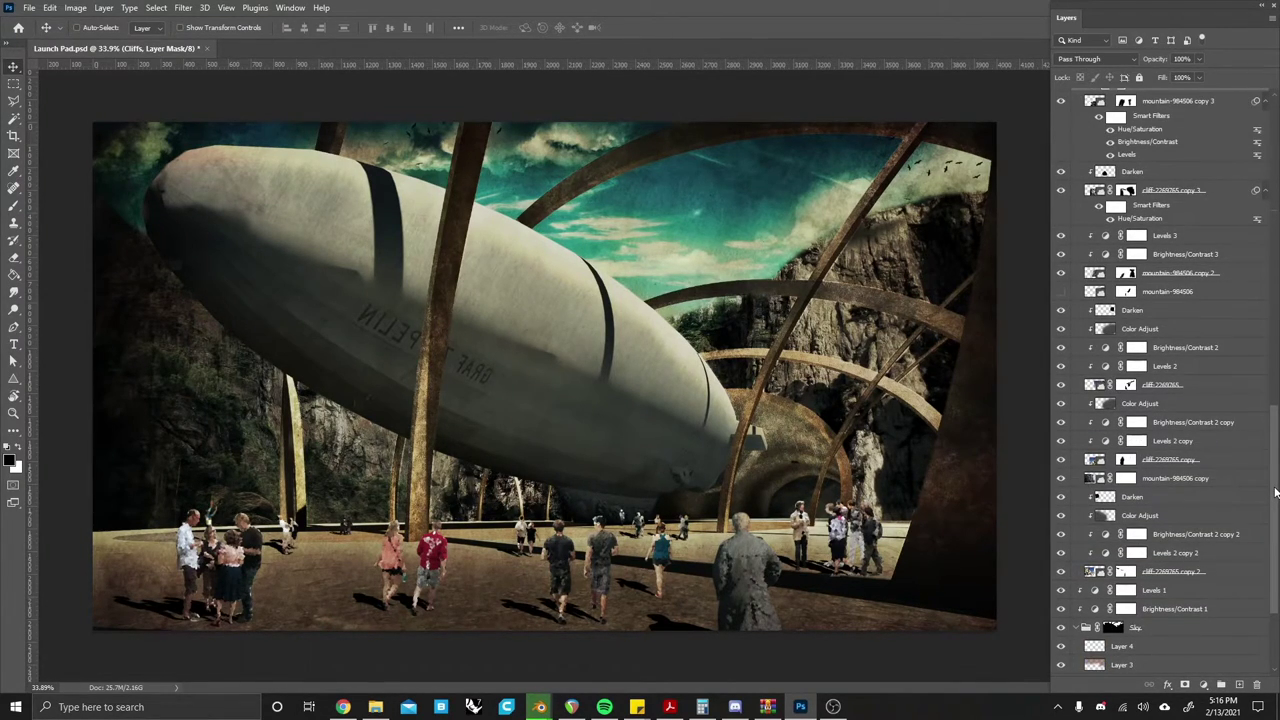
left_click_drag(1275, 492, 1258, 177)
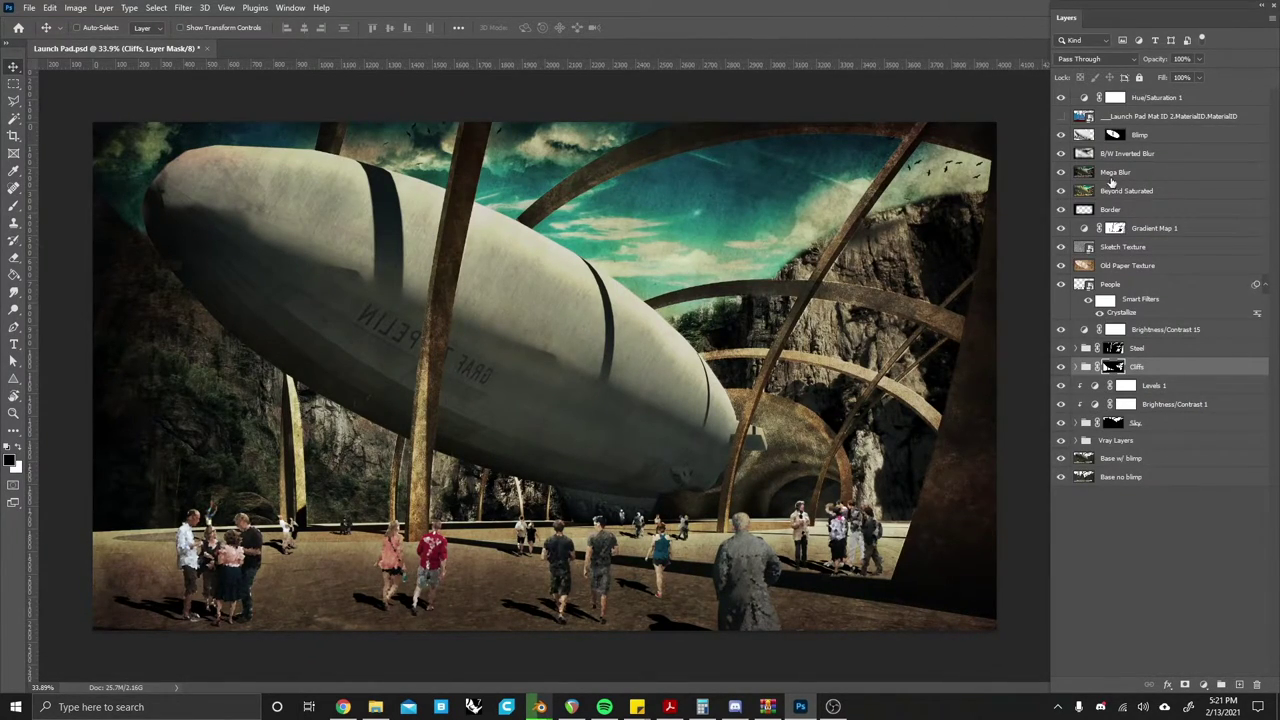
- Rename Mega Blur, then hide the layers from Blimp down through the Base w/ blimp render
double_click(1116, 172)
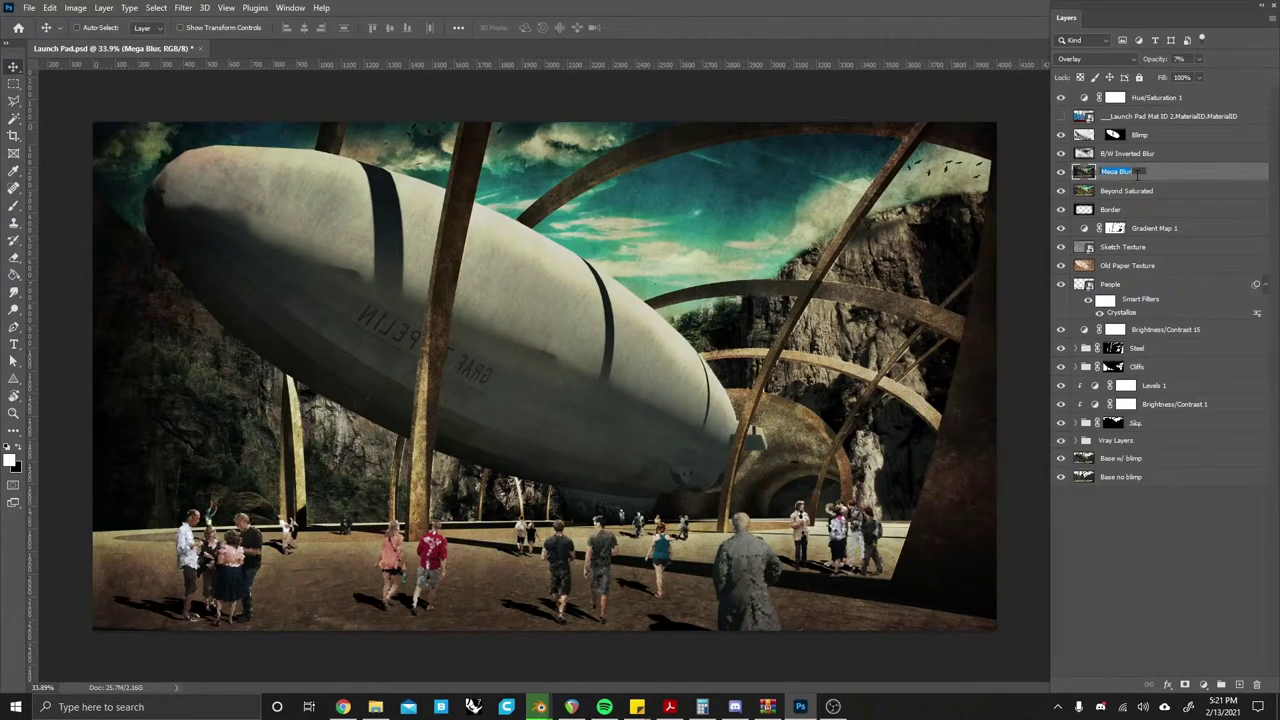
left_click(1150, 154)
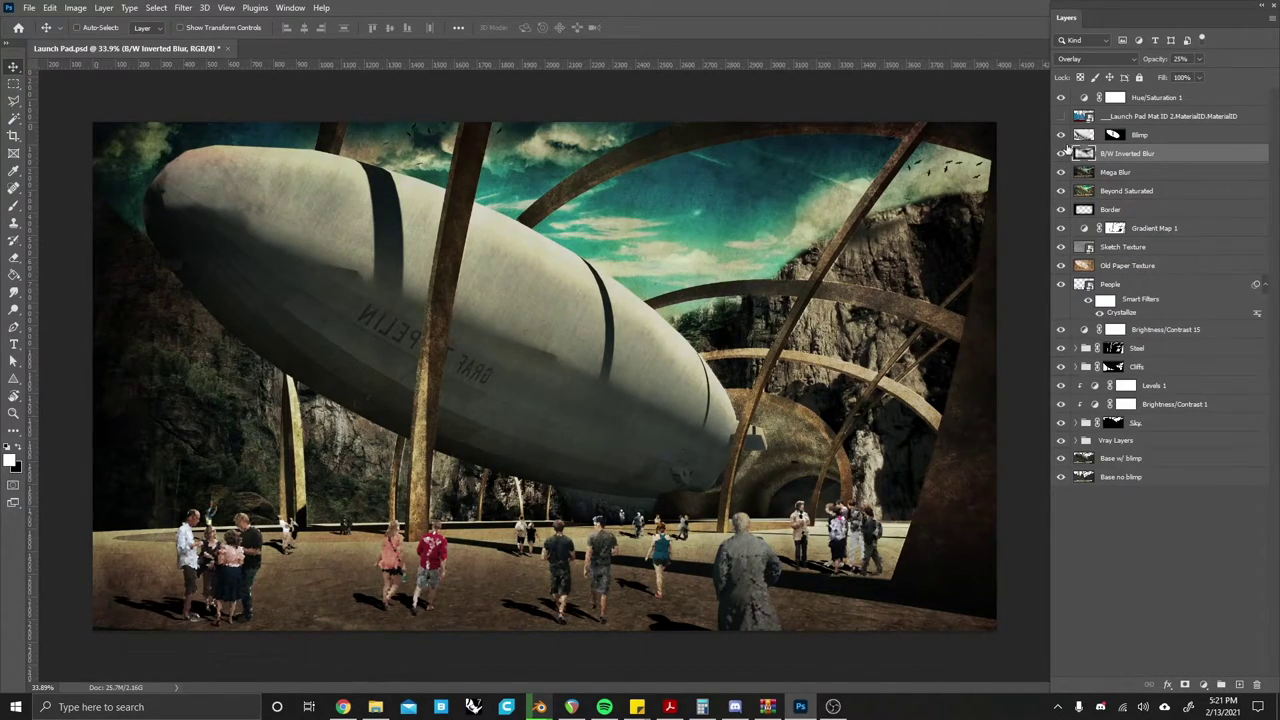
left_click_drag(1066, 150, 1060, 443)
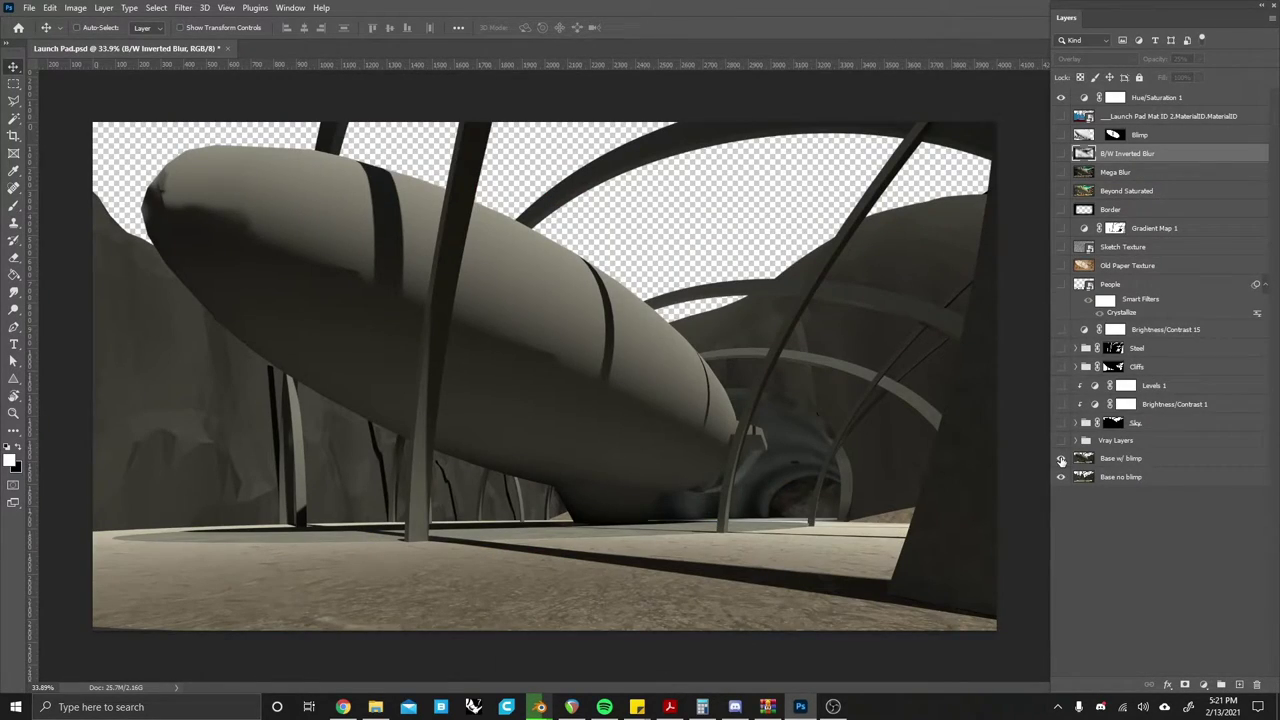
left_click(1062, 459)
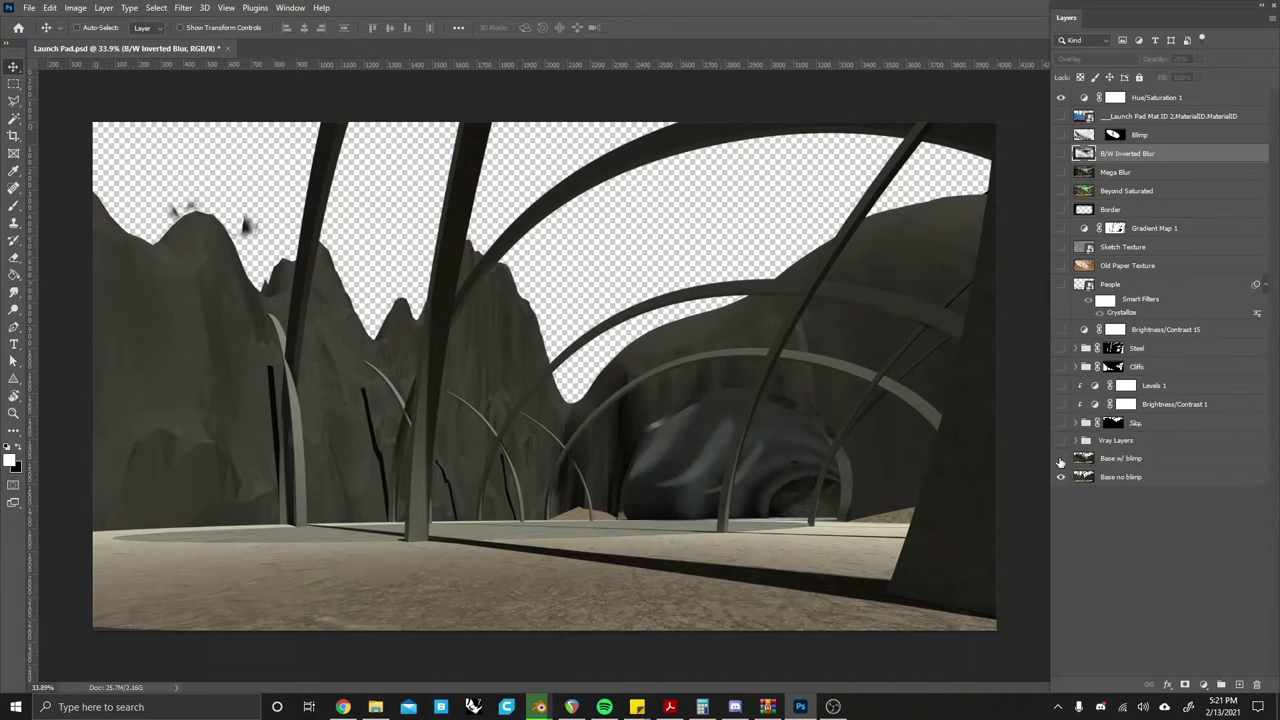
- Restore the hidden layers, then compare with Launch Pad Mat ID and B/W Inverted Blur toggled off
left_click(1062, 459)
left_click_drag(1062, 460, 1062, 118)
left_click(1062, 117)
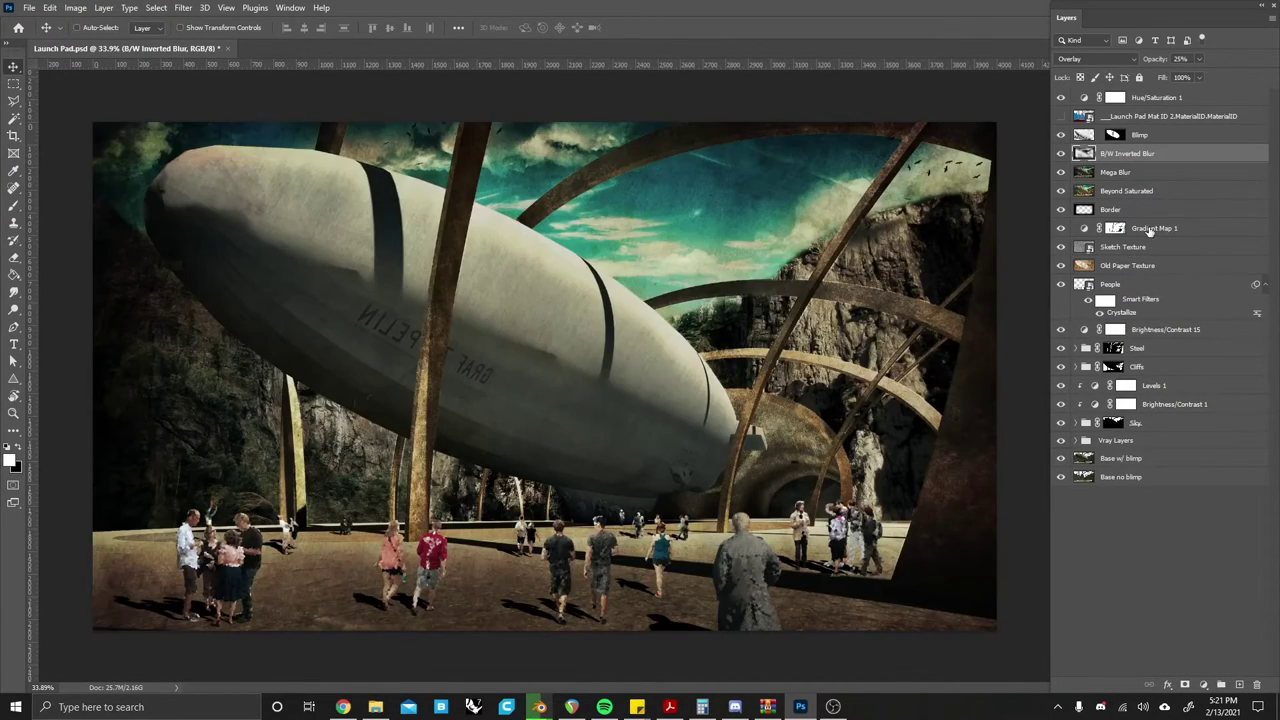
left_click(1062, 150)
left_click(1062, 150)
- Preview the B/W Inverted Blur layer at Normal blending and 100% opacity with Blimp hidden
left_click(1062, 152)
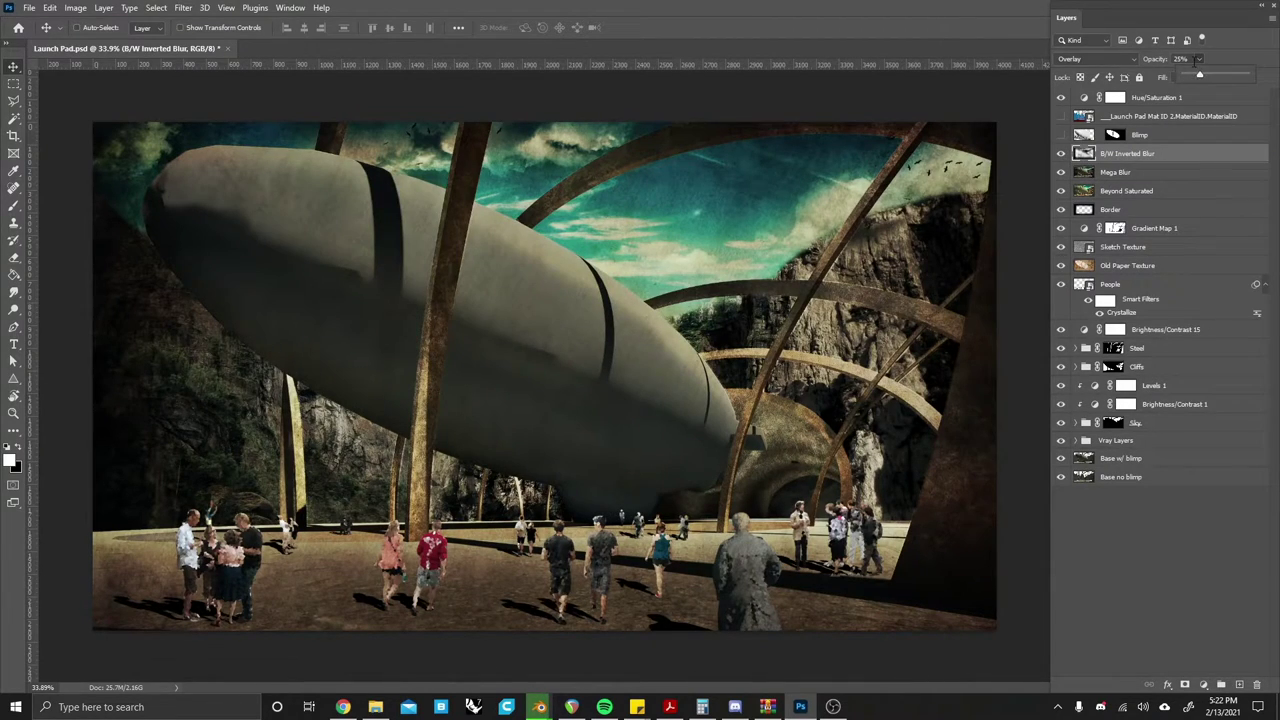
key("0")
left_click(1098, 59)
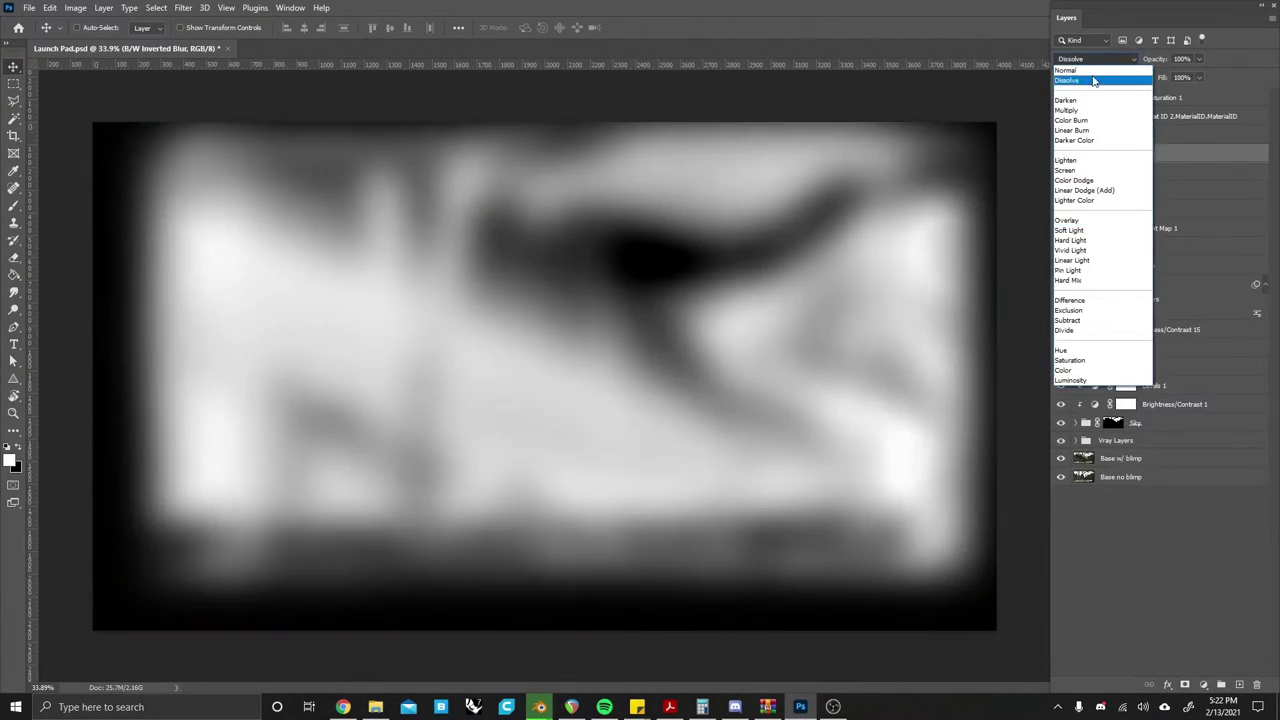
left_click(1086, 70)
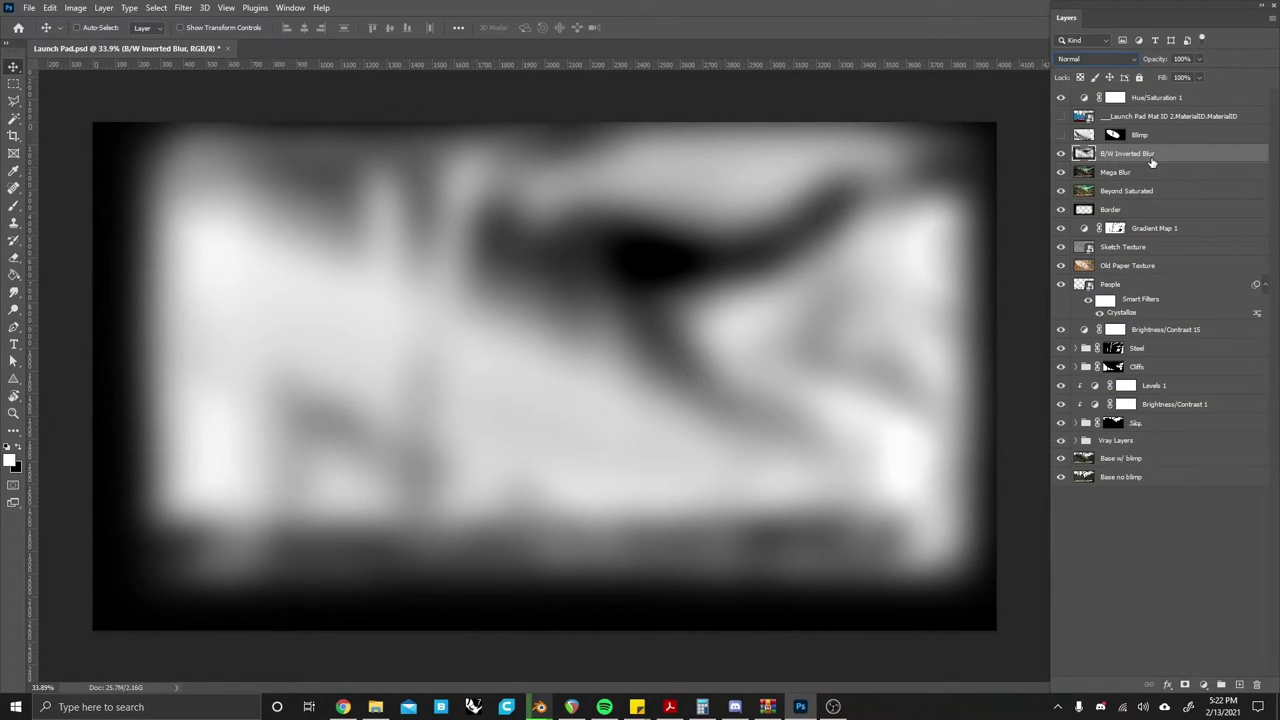
- Show Blimp again and return B/W Inverted Blur to Overlay at 17% opacity
left_click(1061, 134)
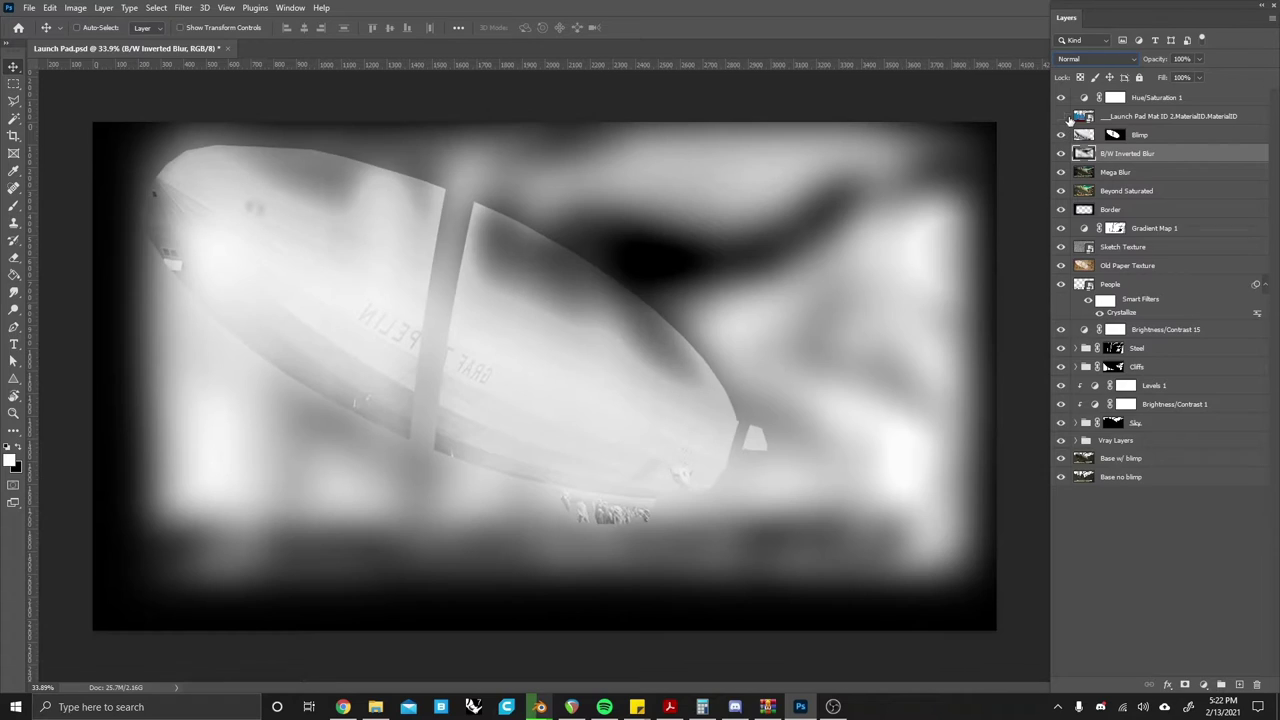
left_click(1132, 62)
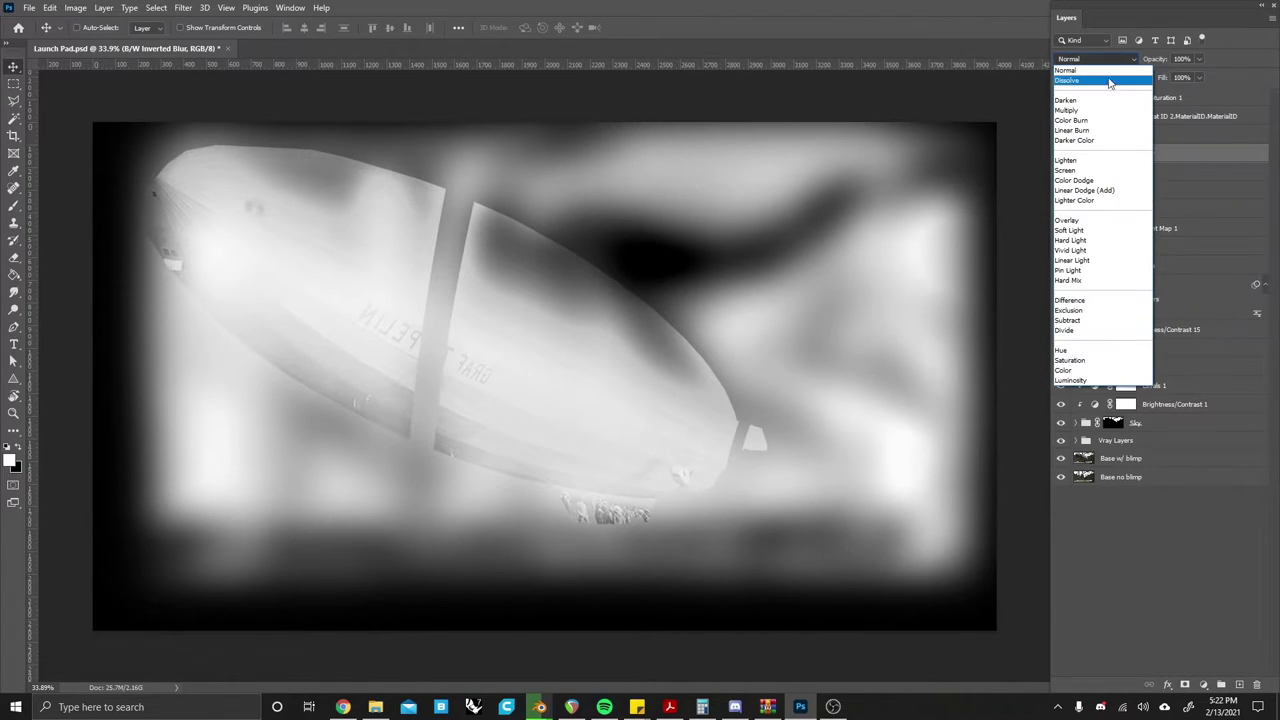
left_click(1078, 220)
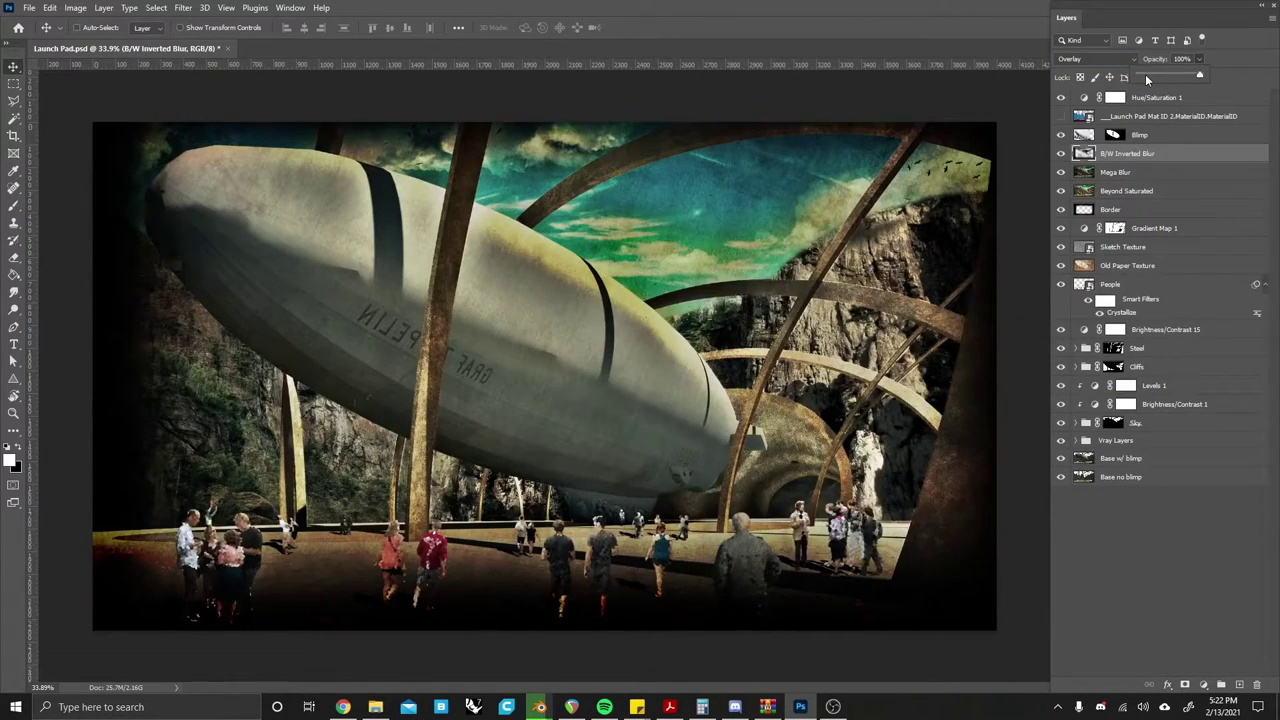
key("1")
key("7")
- Hide the B/W Inverted Blur, Mega Blur and Beyond Saturated layers
left_click(1061, 153)
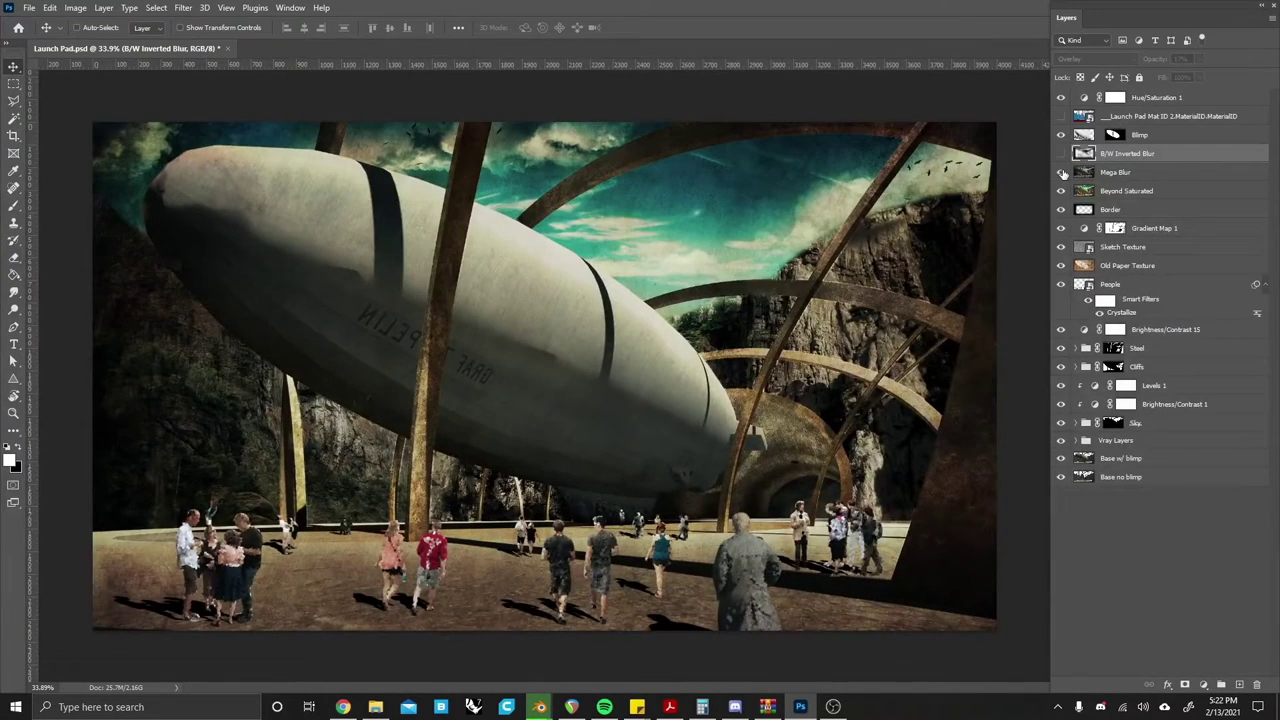
left_click(1061, 172)
left_click(1124, 196)
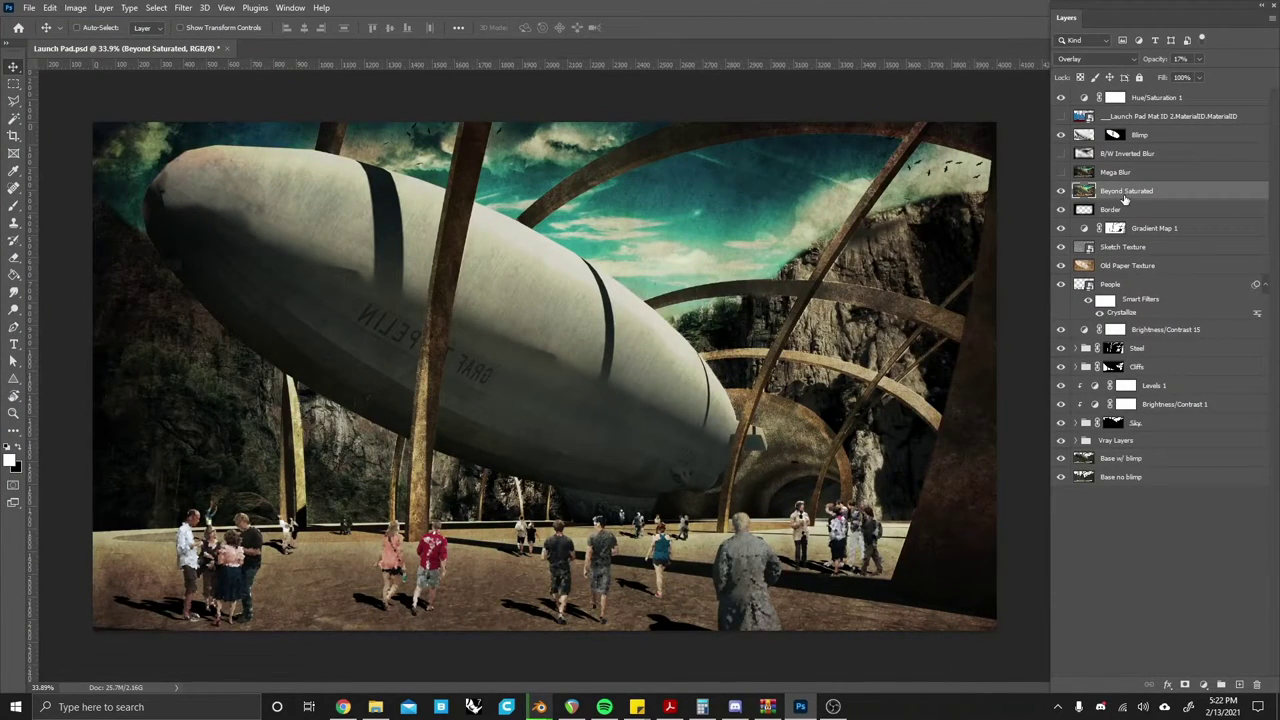
left_click(1061, 191)
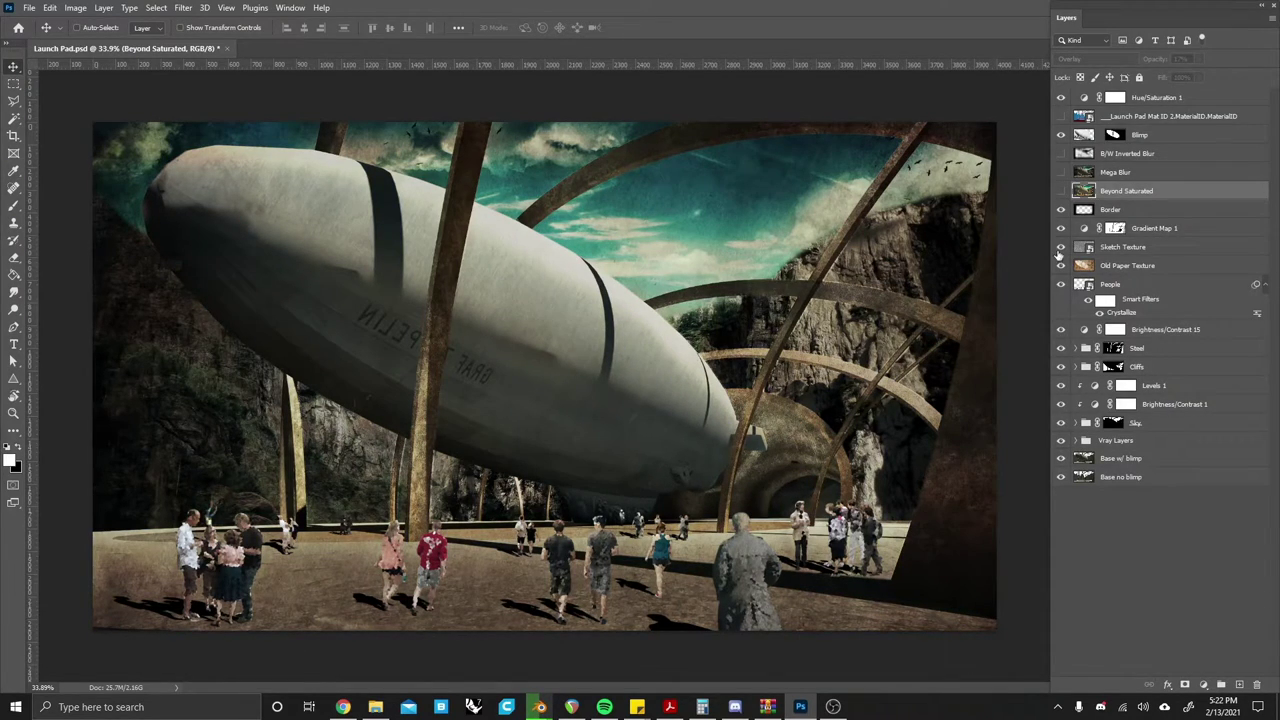
left_click(1150, 249)
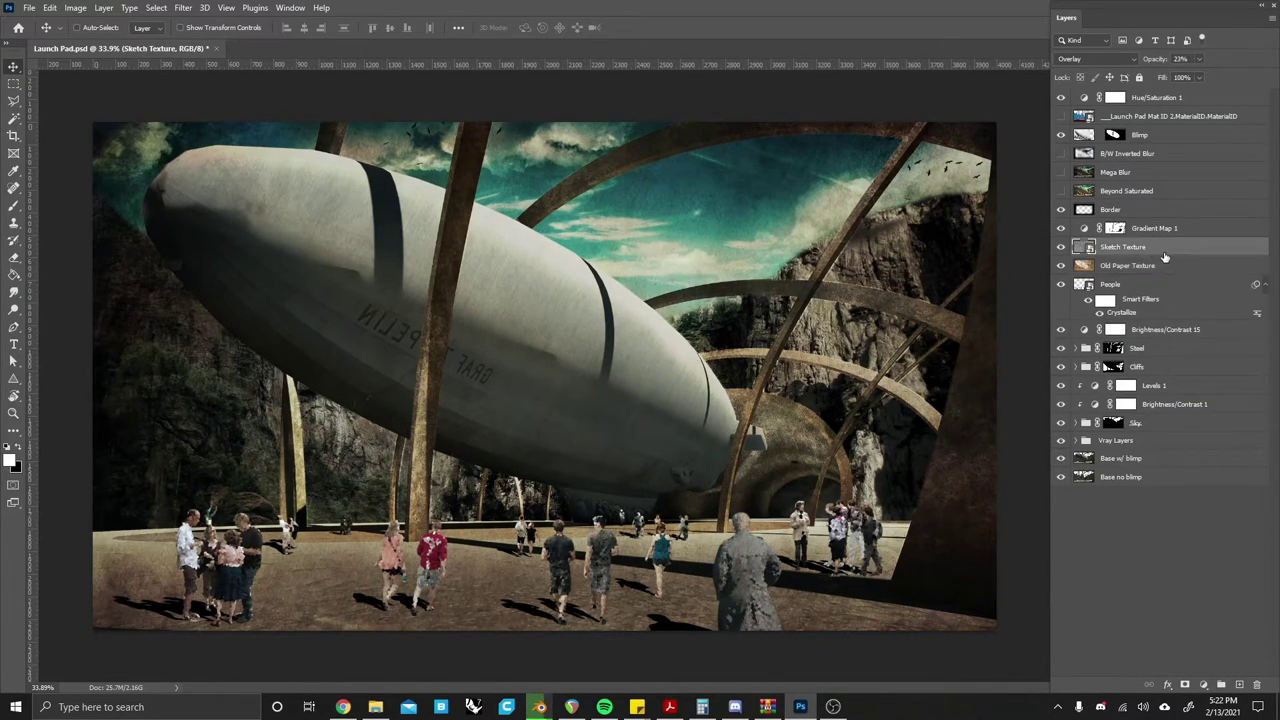
- Expand Cliffs, inspect the Darken and Color Adjust layers' blend settings, then collapse the group
left_click(1076, 369)
scroll(1143, 388, "down", 1)
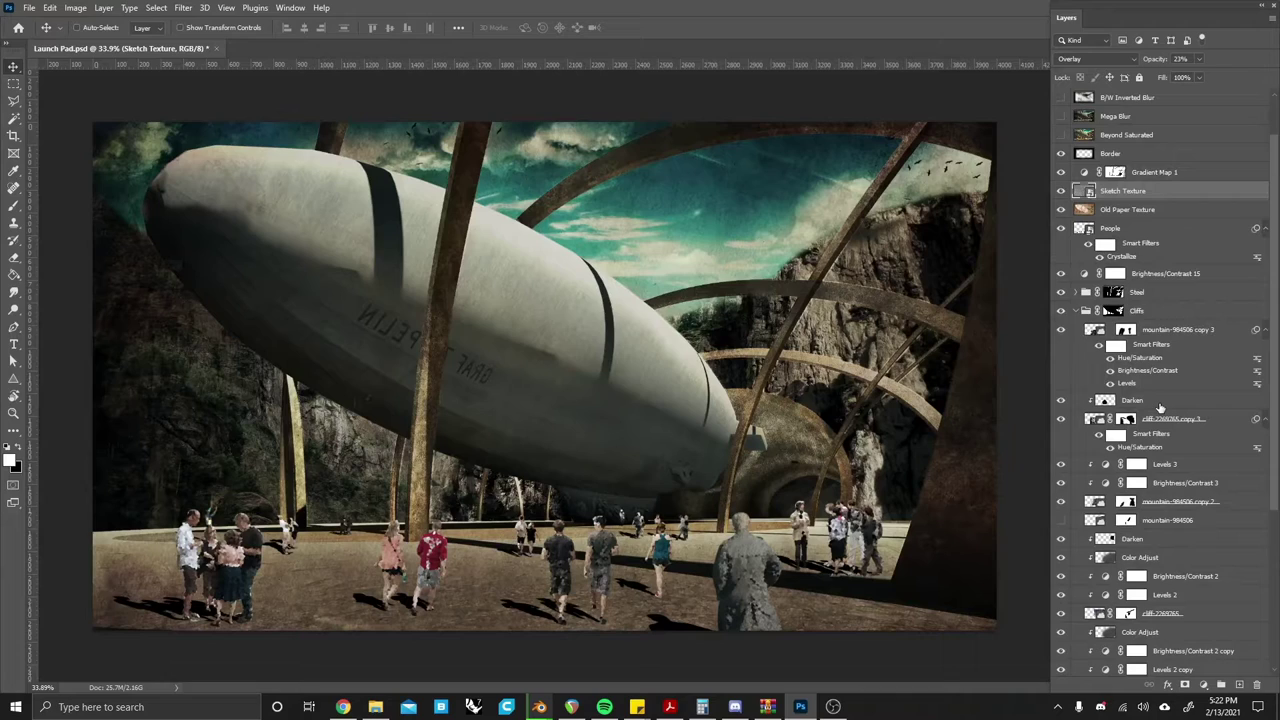
left_click(1158, 403)
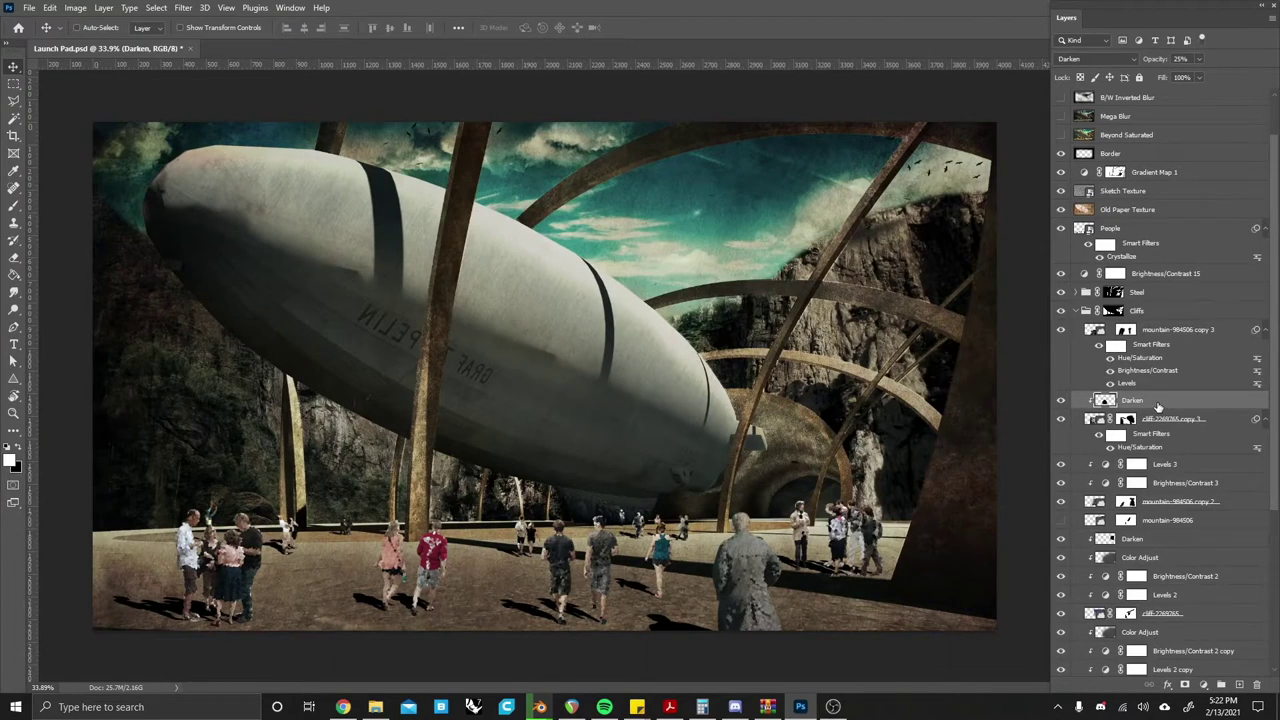
scroll(1158, 403, "down", 2)
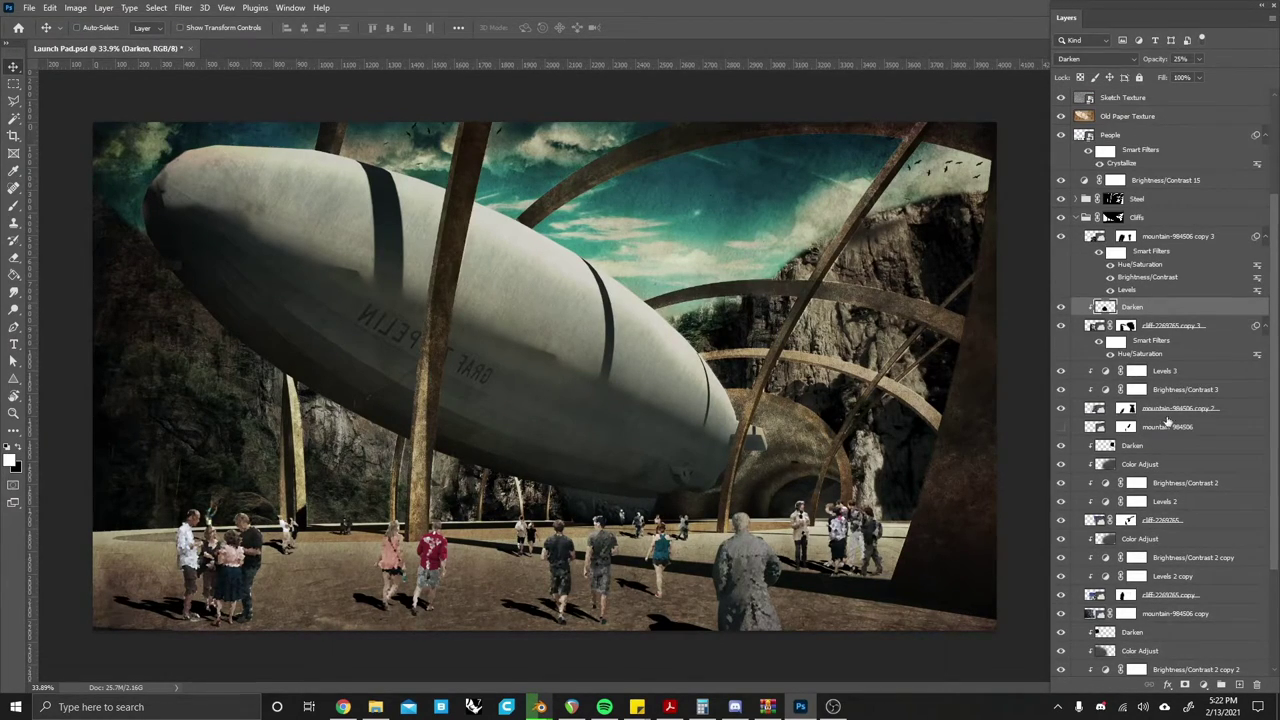
scroll(1158, 440, "down", 1)
left_click(1200, 413)
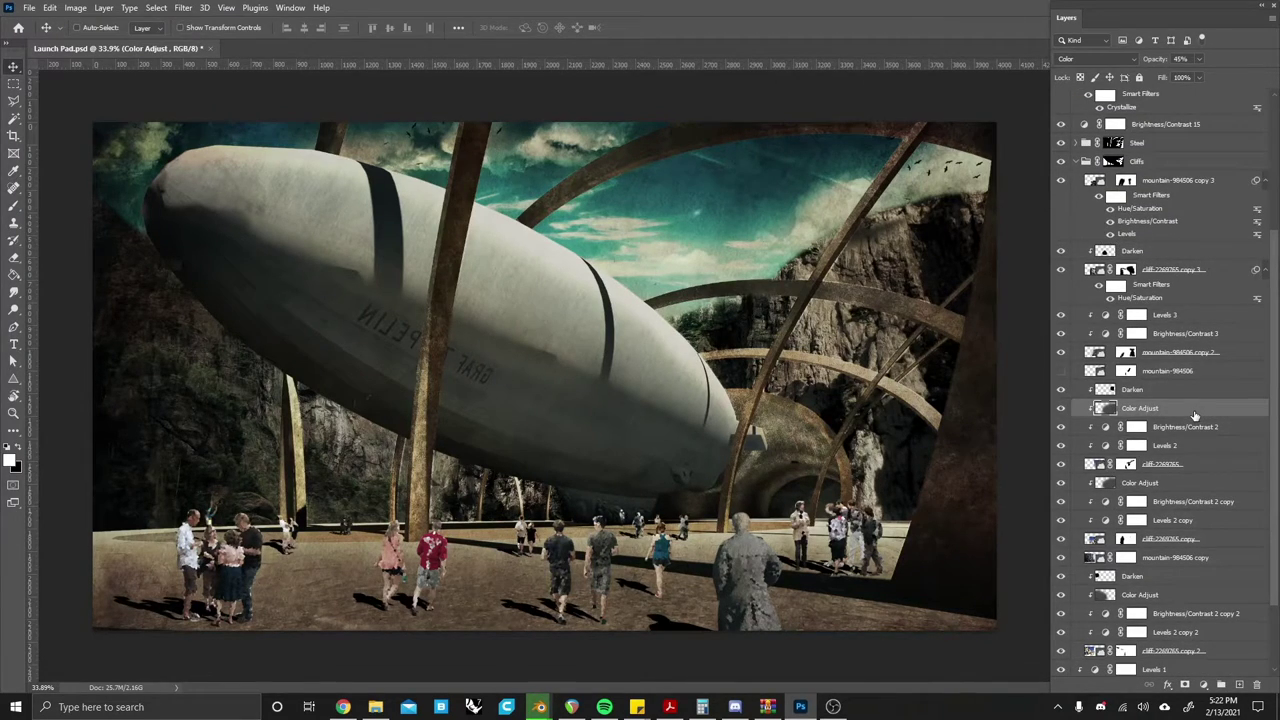
left_click(1158, 392)
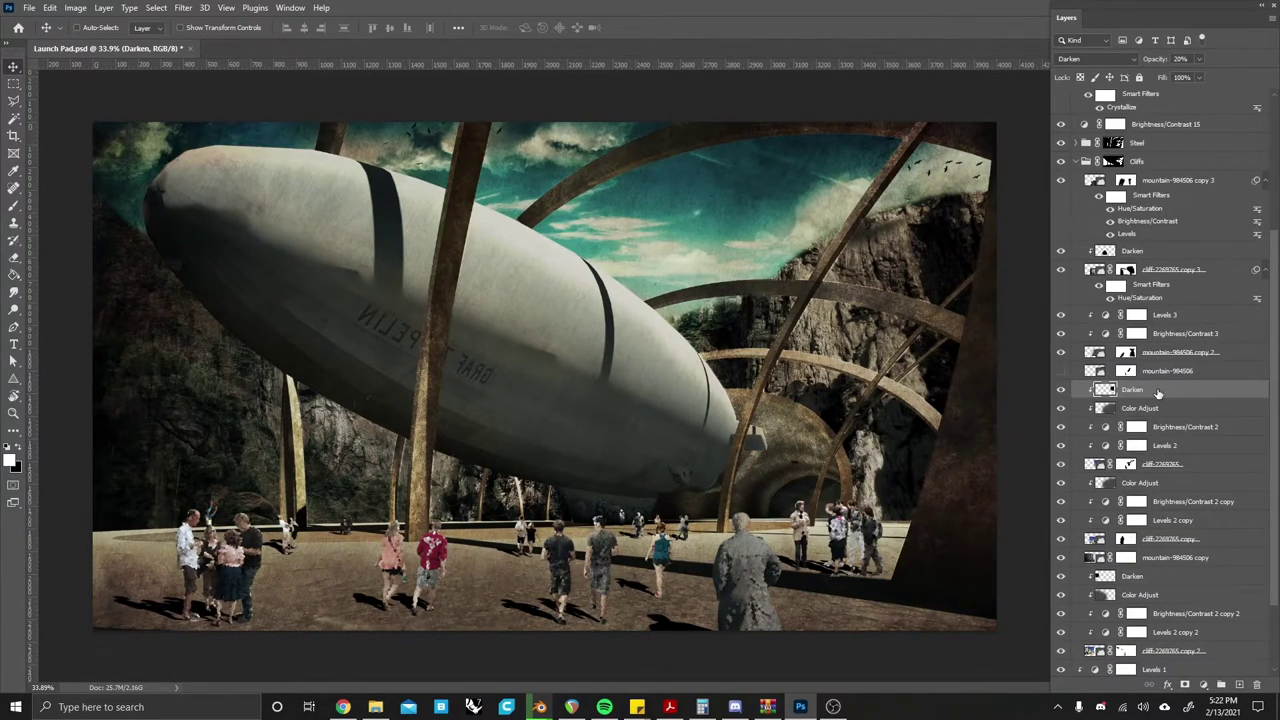
left_click(1077, 162)
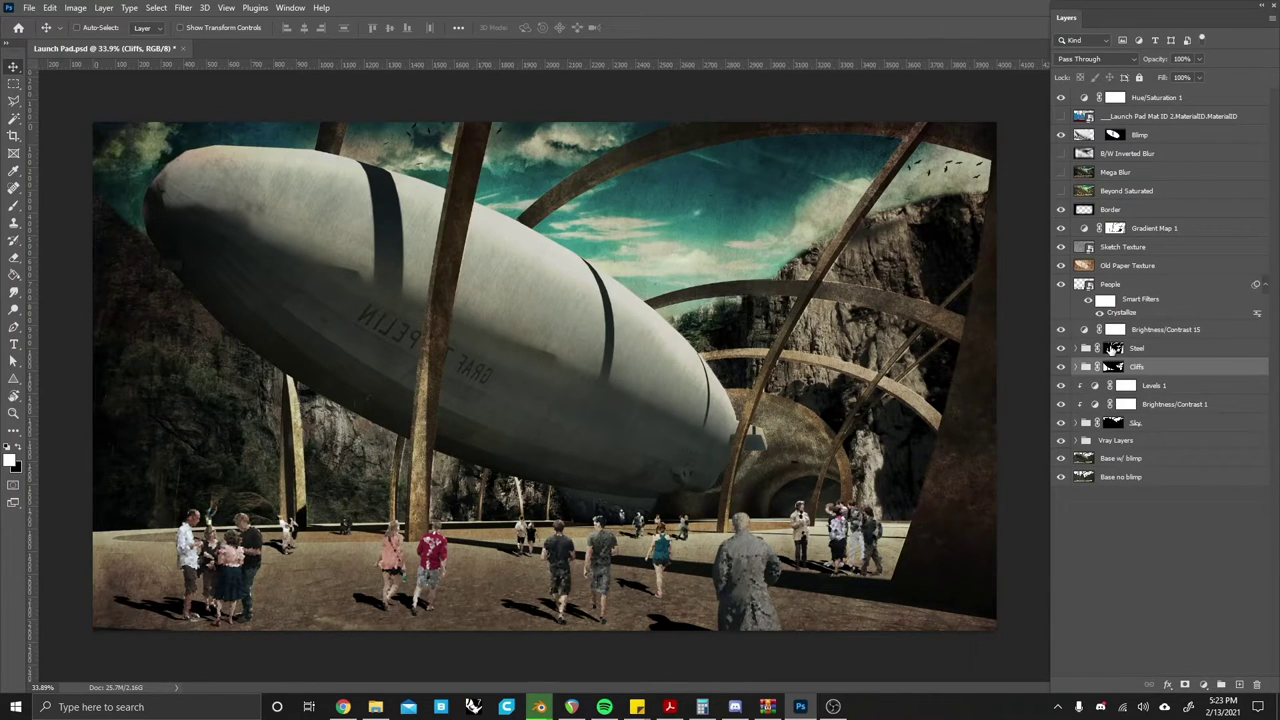
- Load the Steel group mask as a selection, expand Steel, then deselect with Ctrl+D
left_click(1113, 348)
left_click(1113, 348, "ctrl")
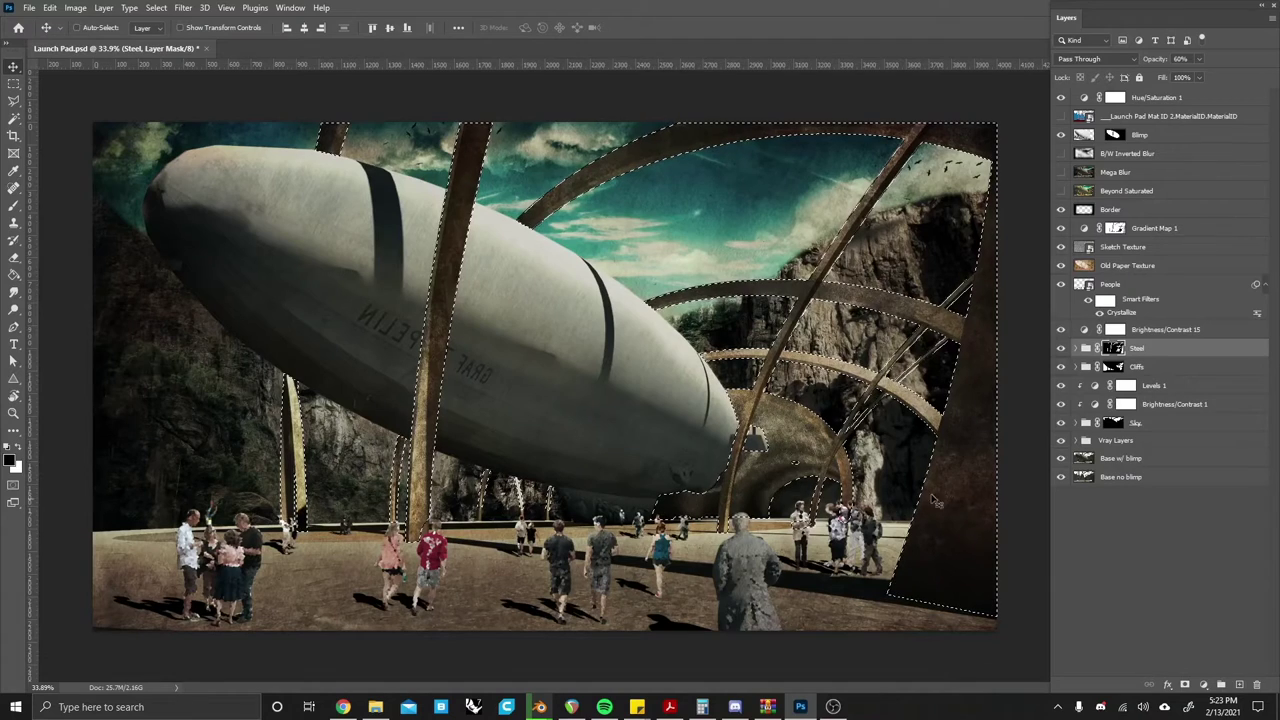
left_click(1078, 348)
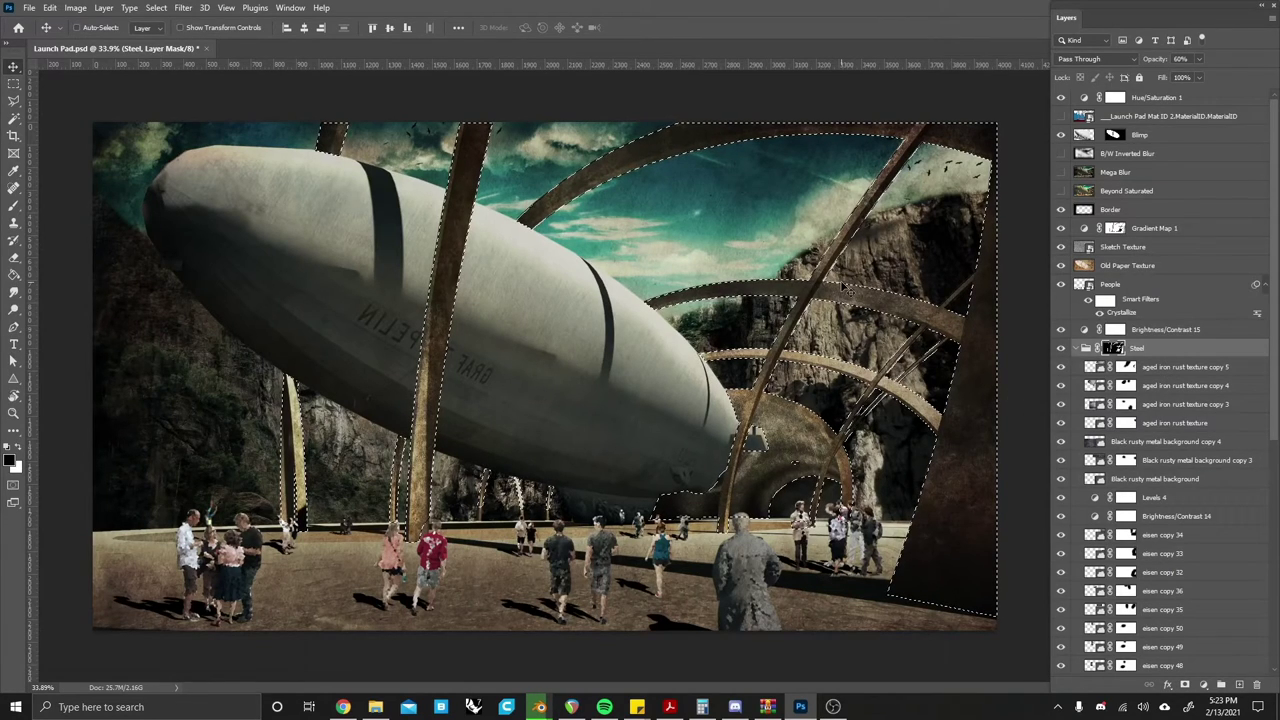
key("ctrl+d")
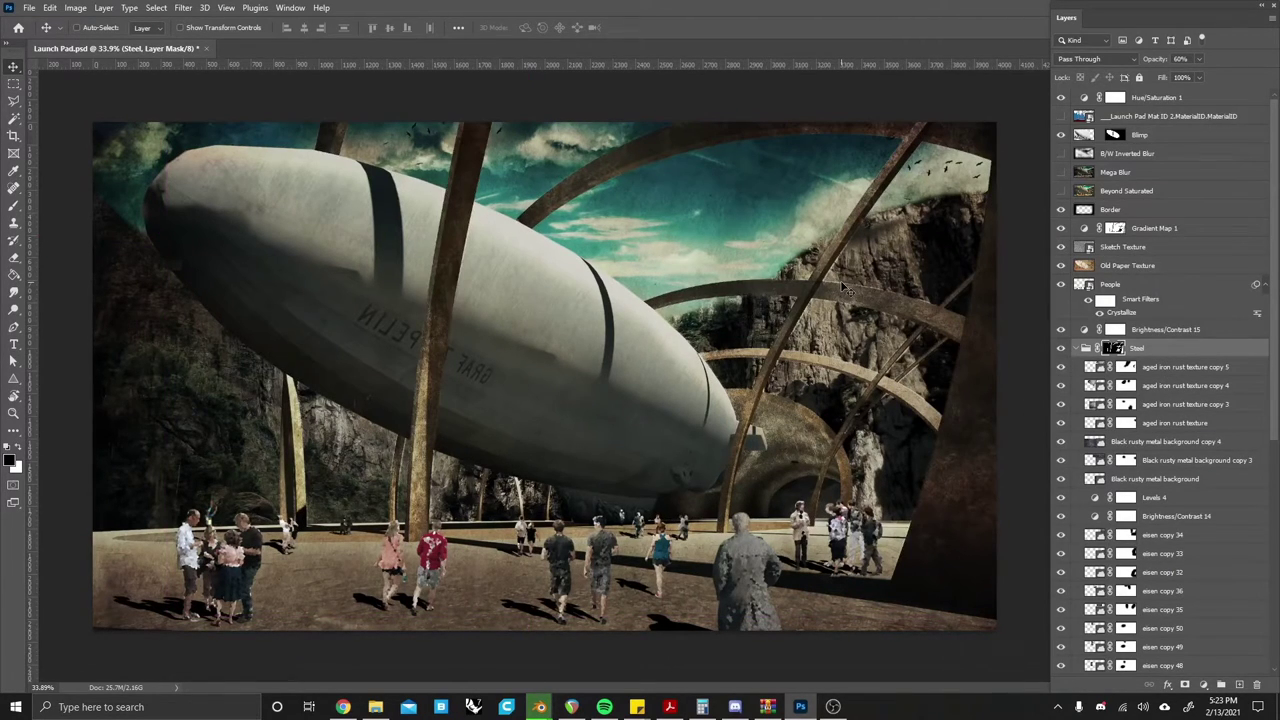
- Create a new group named 'shado' inside Steel, then remove it again
key("ctrl+g")
double_click(1124, 365)
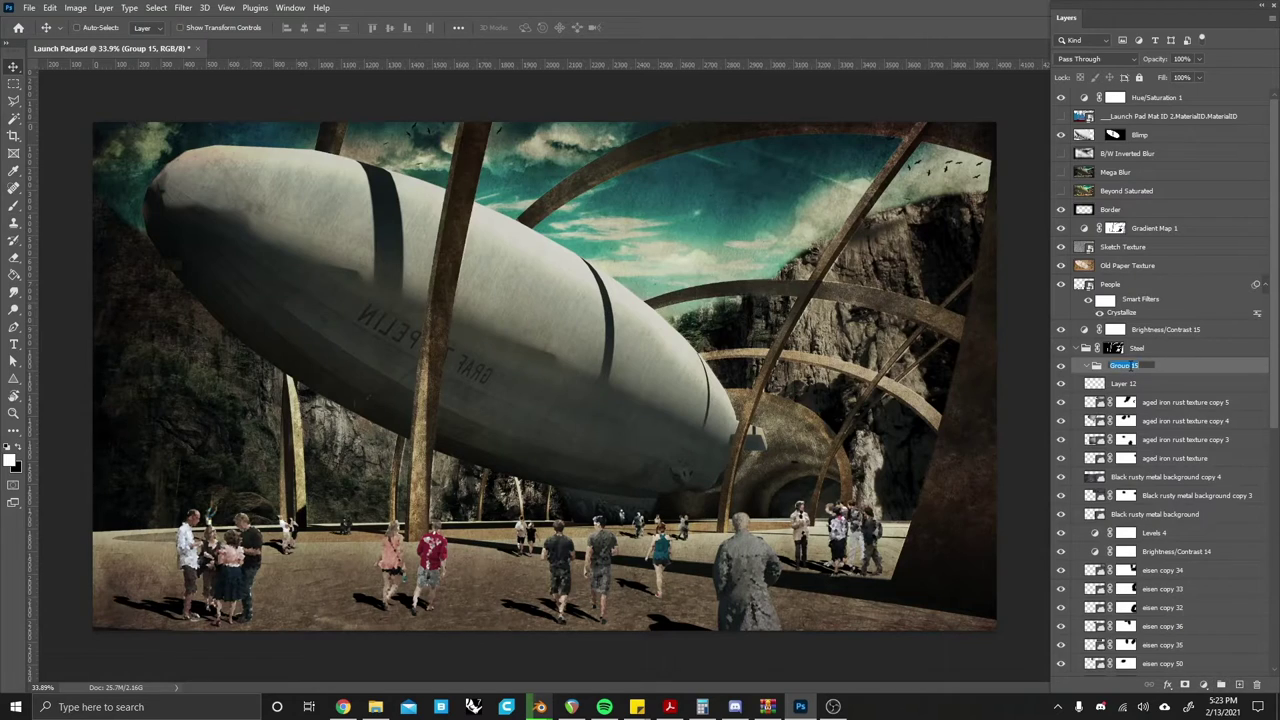
type("shado")
key("Return")
key("Delete")
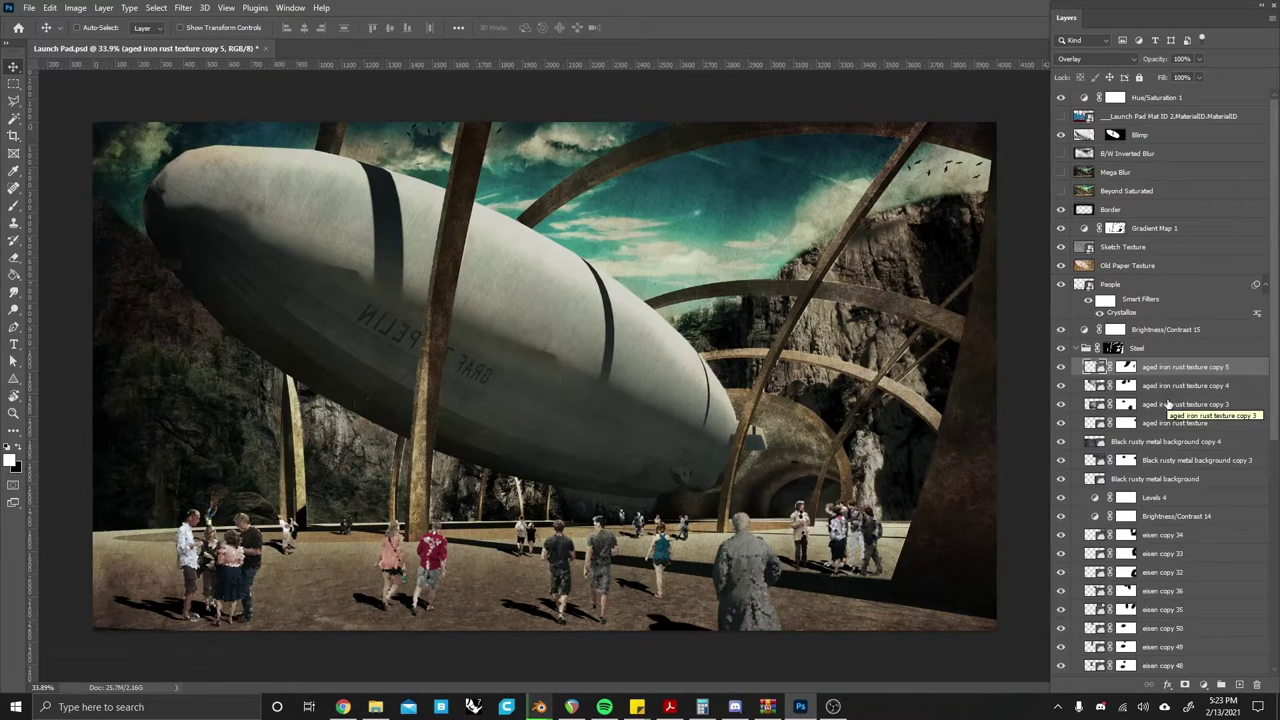
- Collapse and re-expand the Steel group to list its rust texture and eisen layers
scroll(1168, 403, "down", 4)
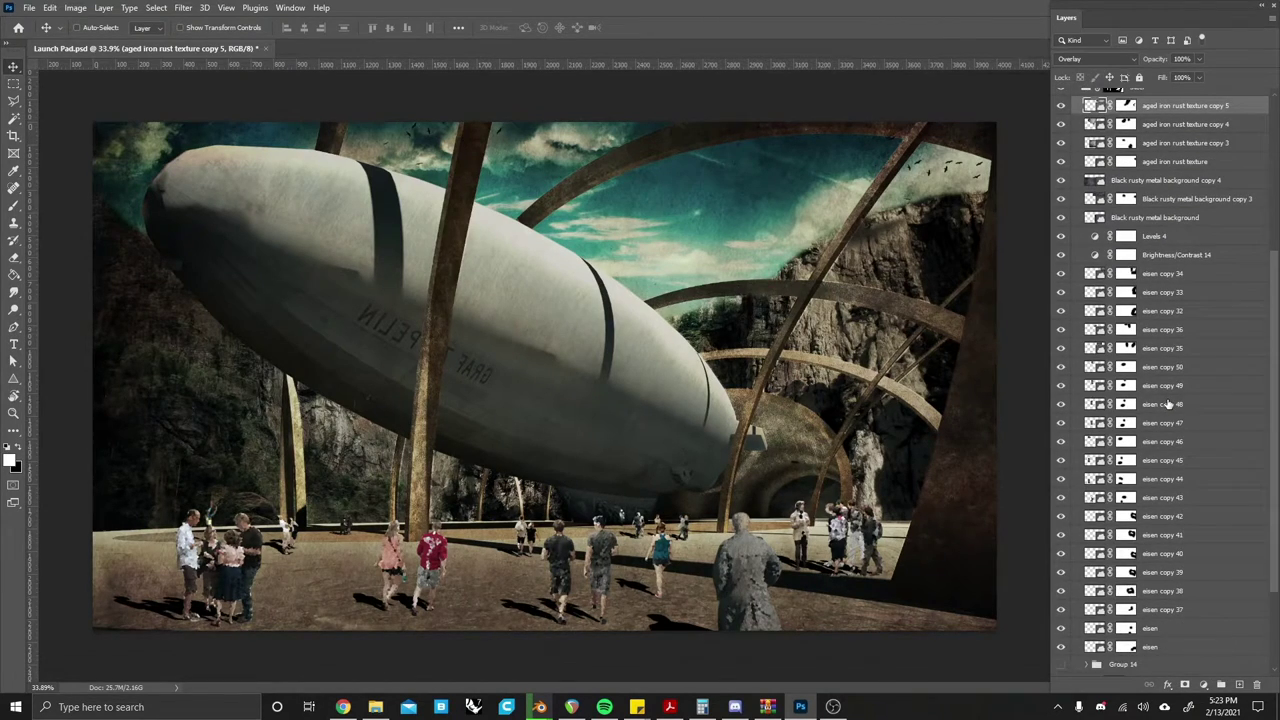
scroll(1168, 403, "down", 3)
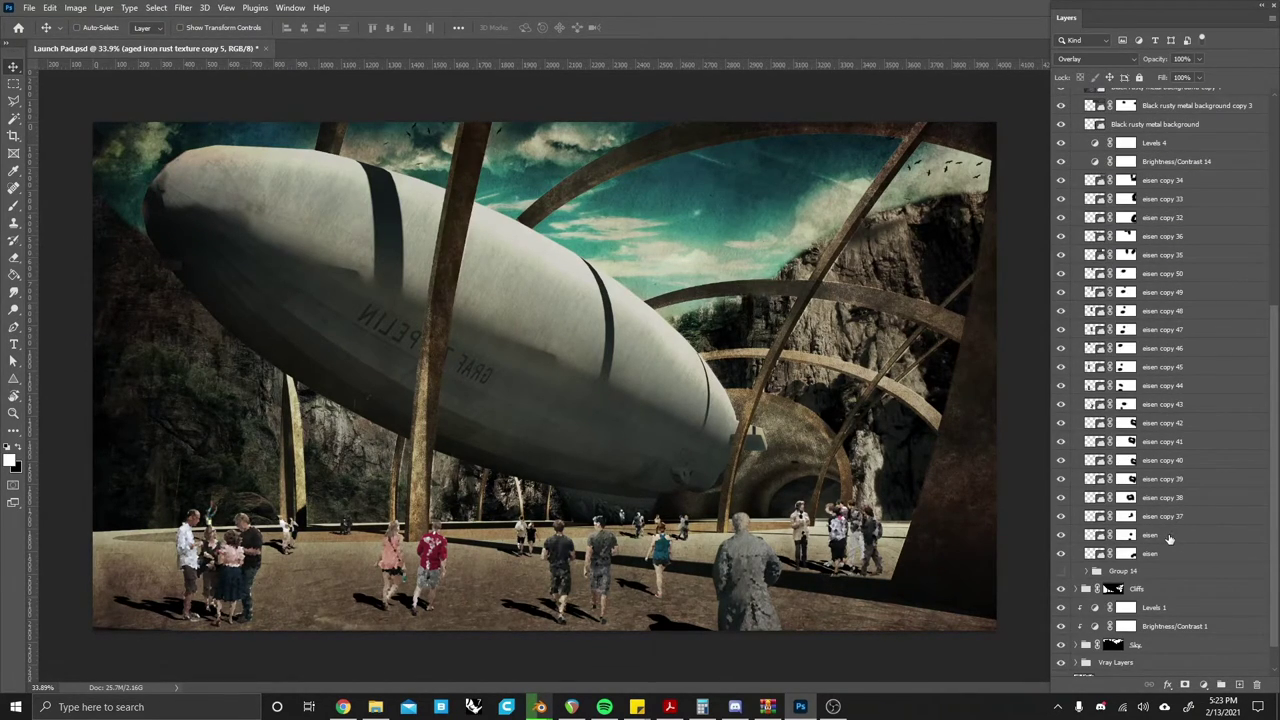
scroll(1130, 450, "up", 8)
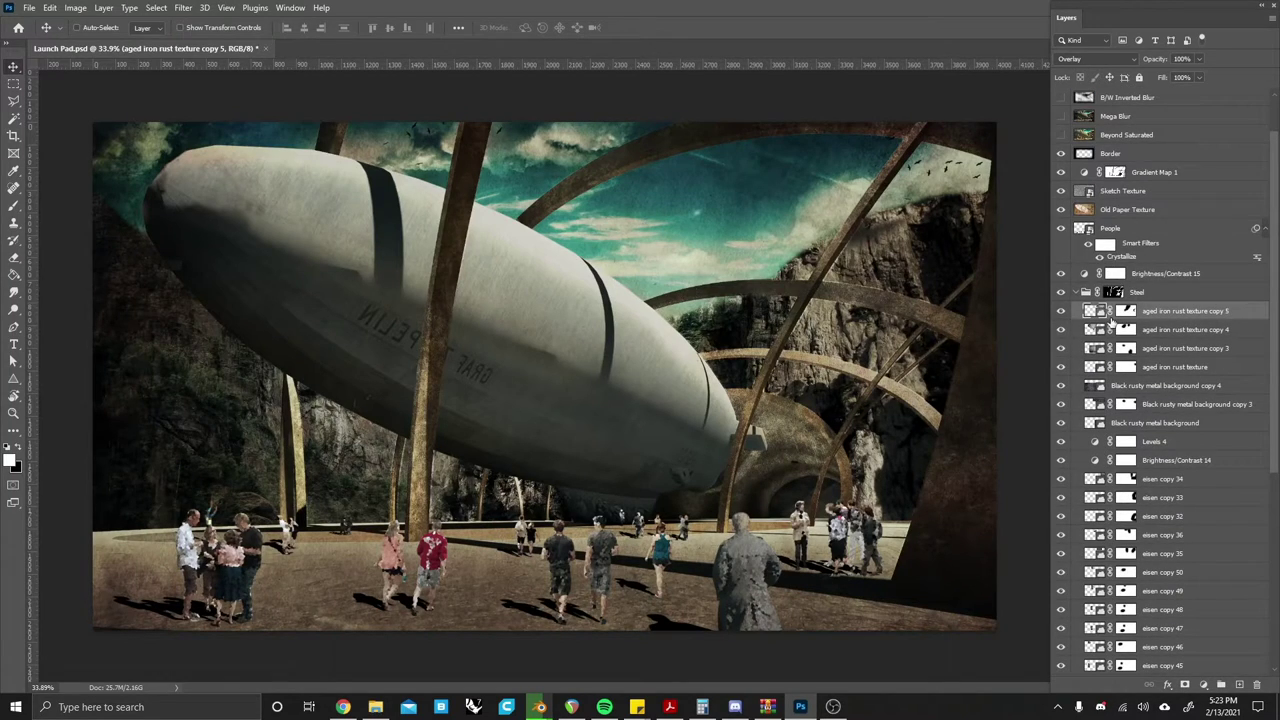
left_click(1077, 292)
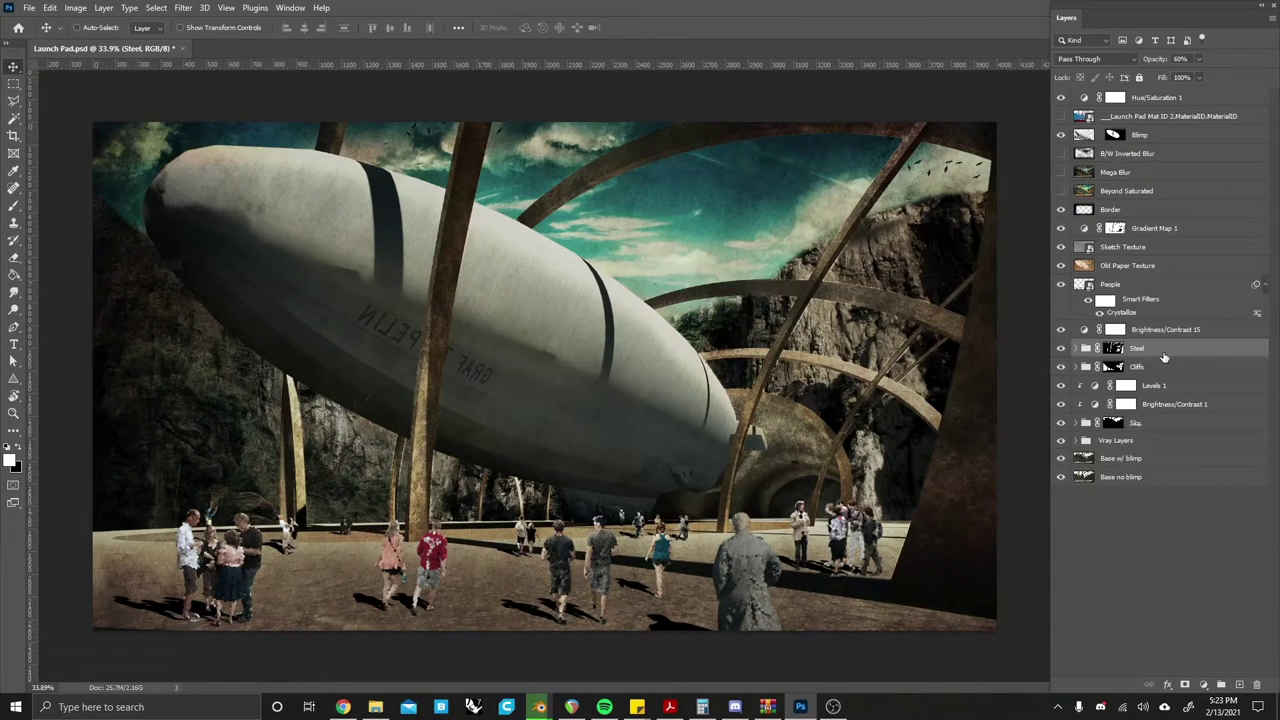
left_click(1077, 348)
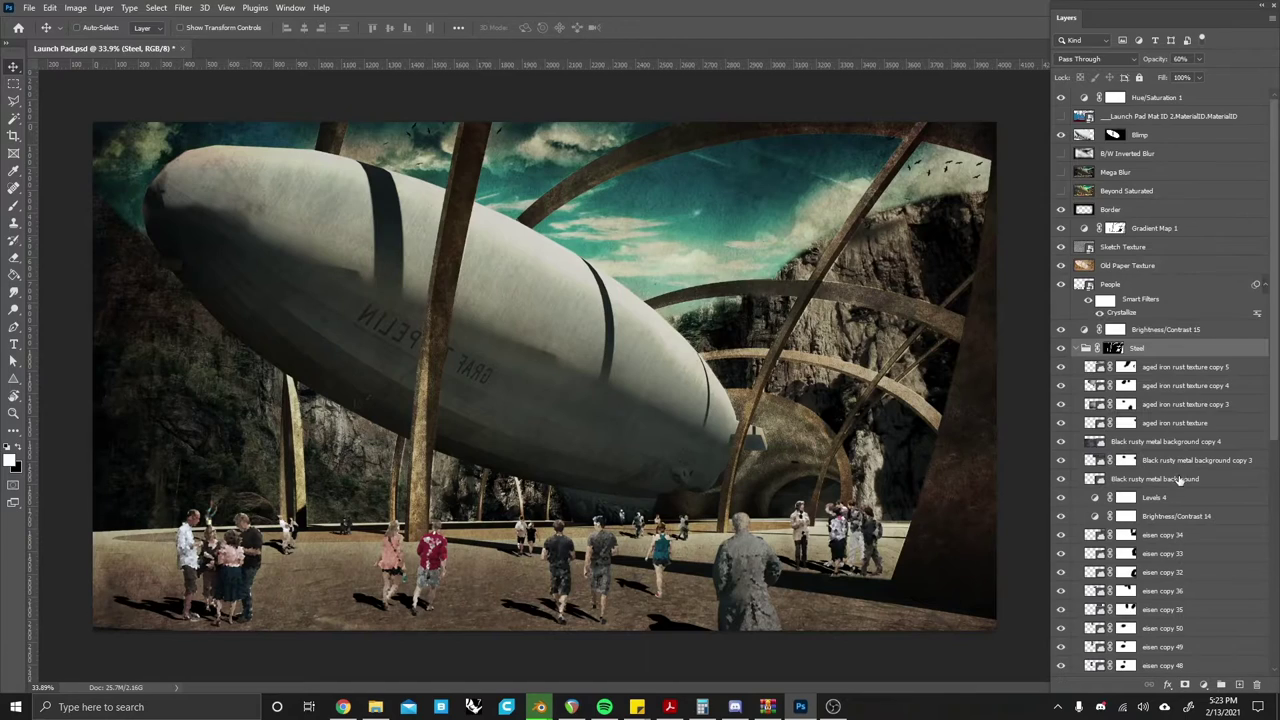
scroll(1180, 480, "down", 4)
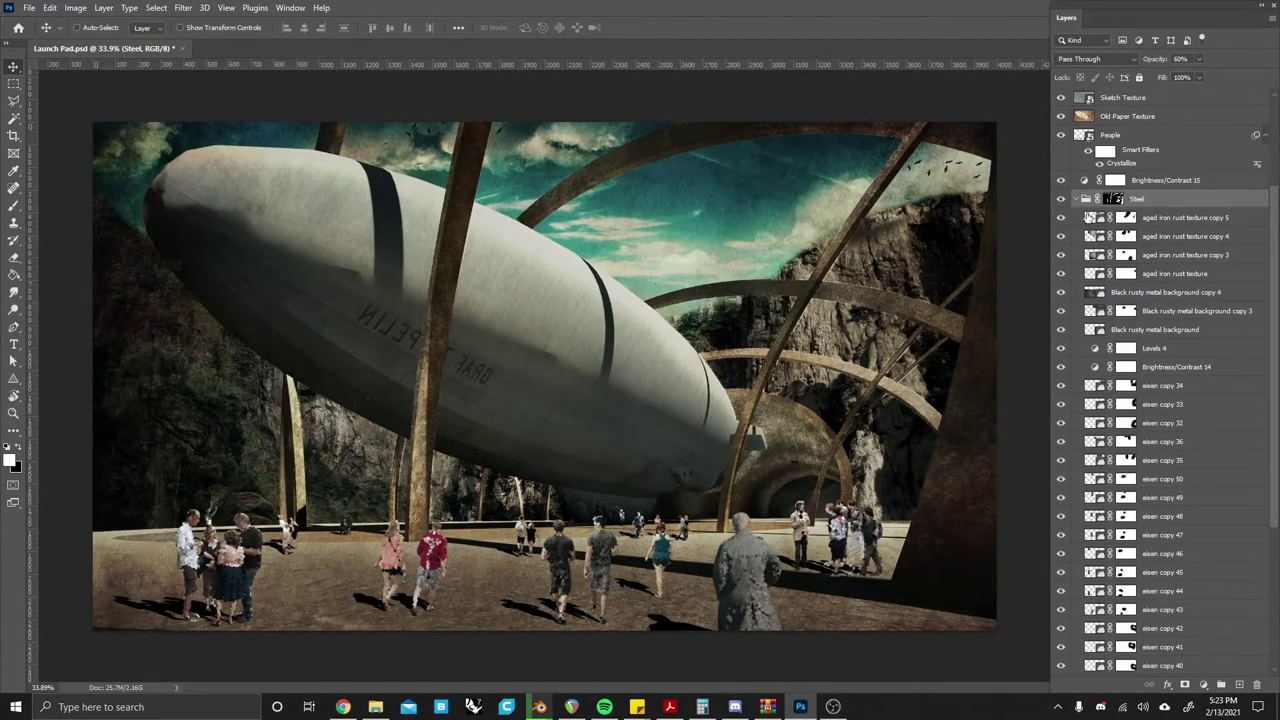
scroll(1178, 309, "up", 4)
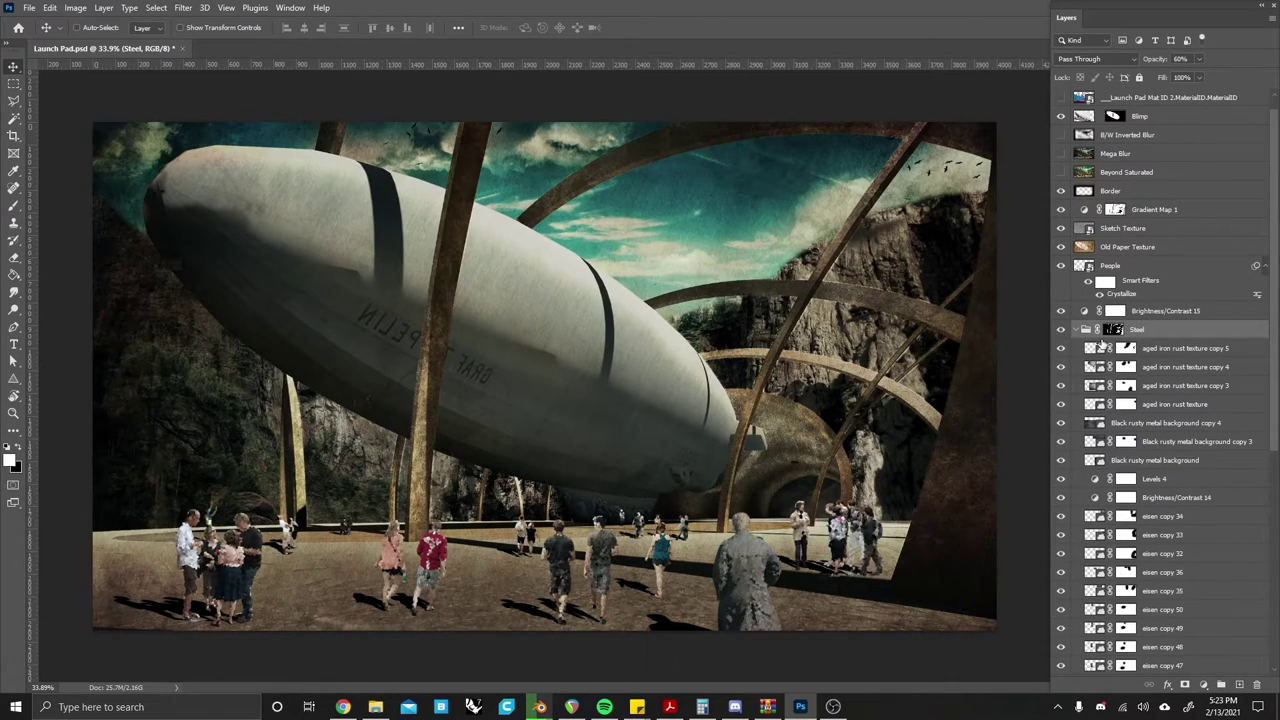
- Collapse the Steel and Cliffs groups, then target the Cliffs group's mask
left_click(1075, 332)
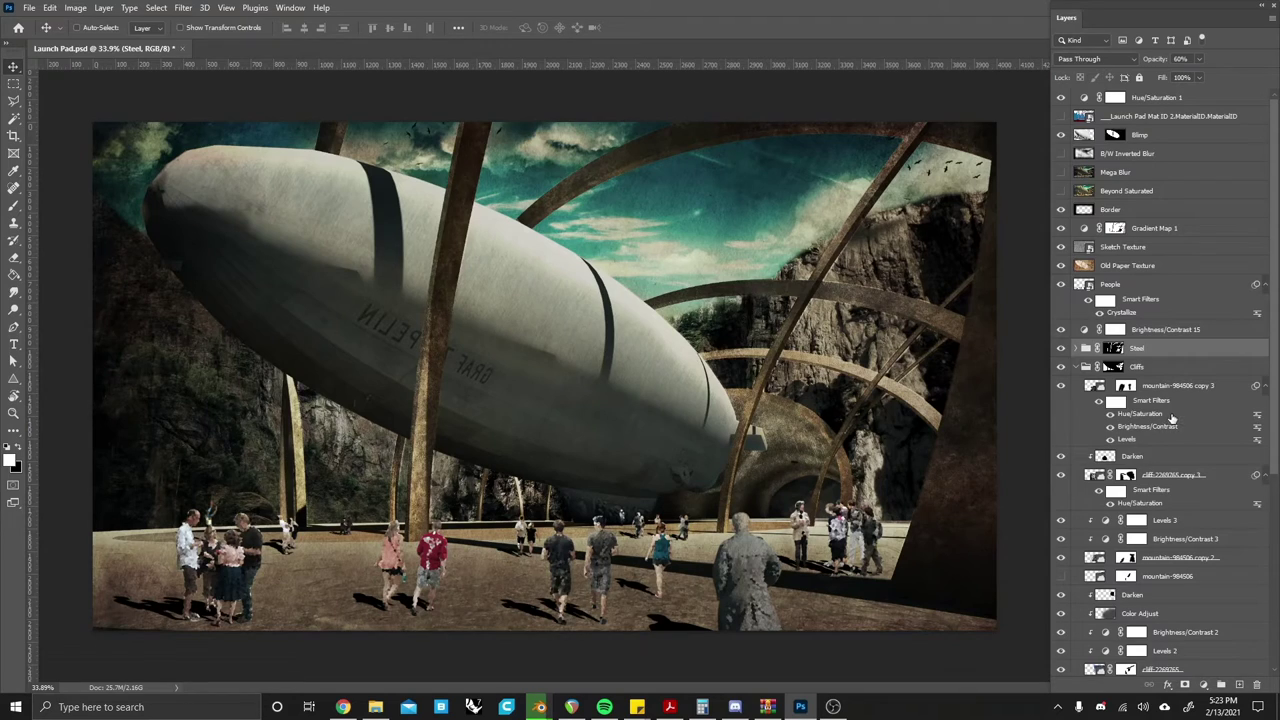
scroll(1165, 422, "down", 4)
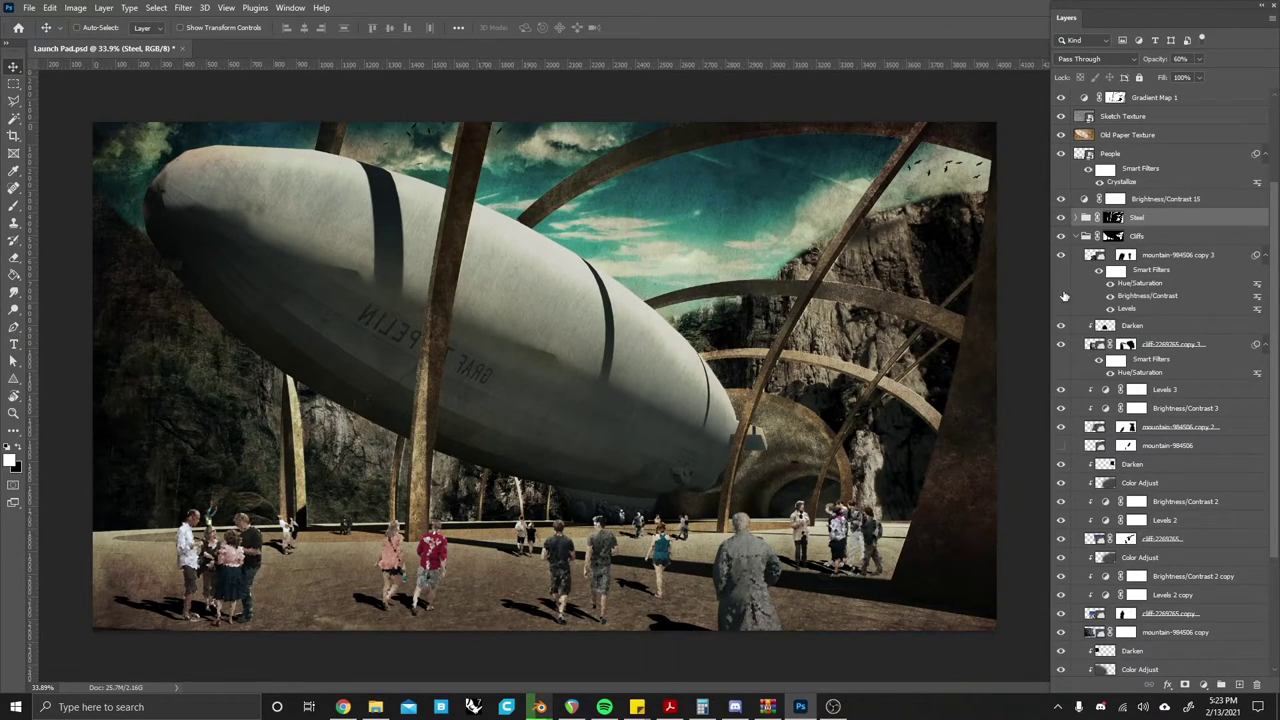
left_click(1076, 240)
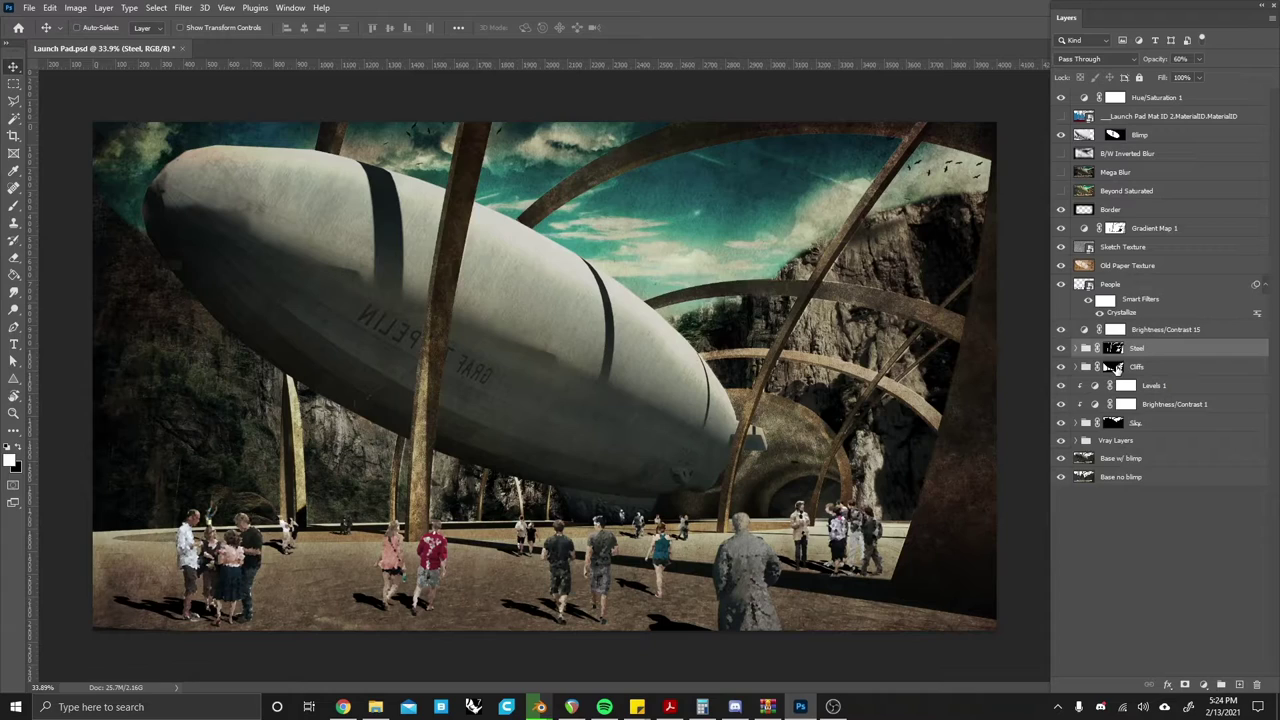
left_click(1113, 368)
right_click(1113, 369)
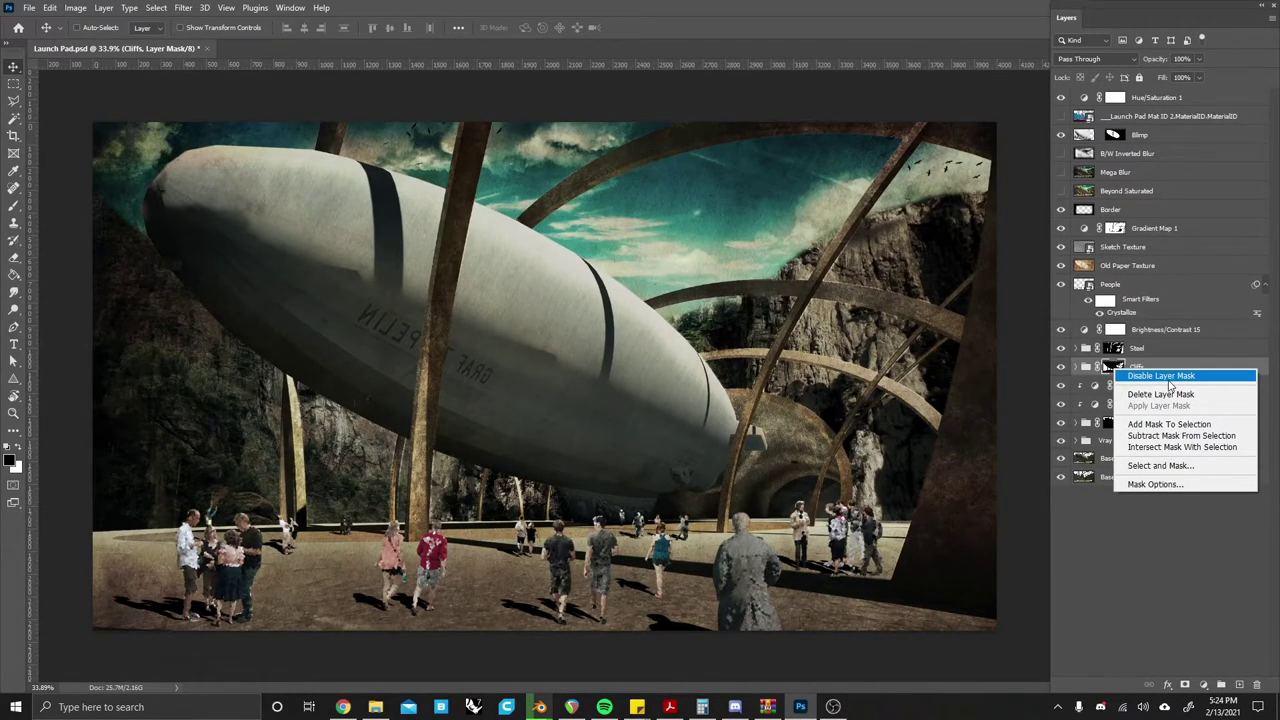
left_click(1169, 383)
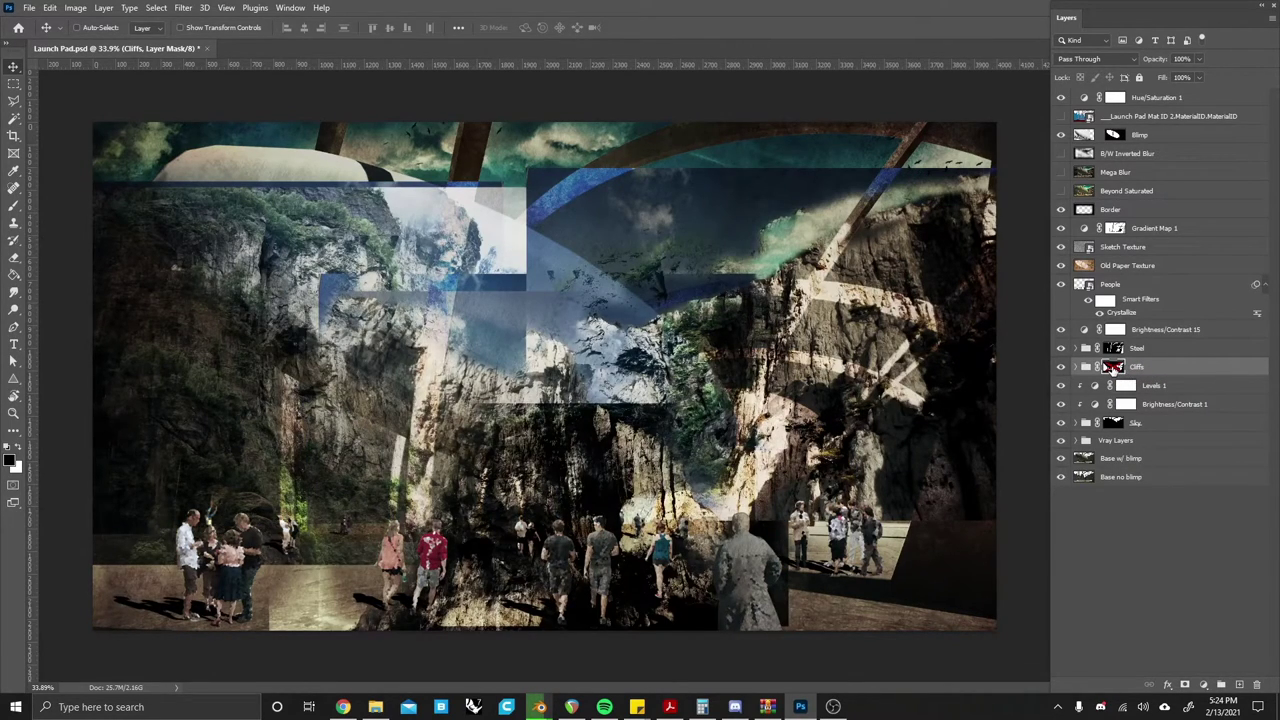
right_click(1113, 368)
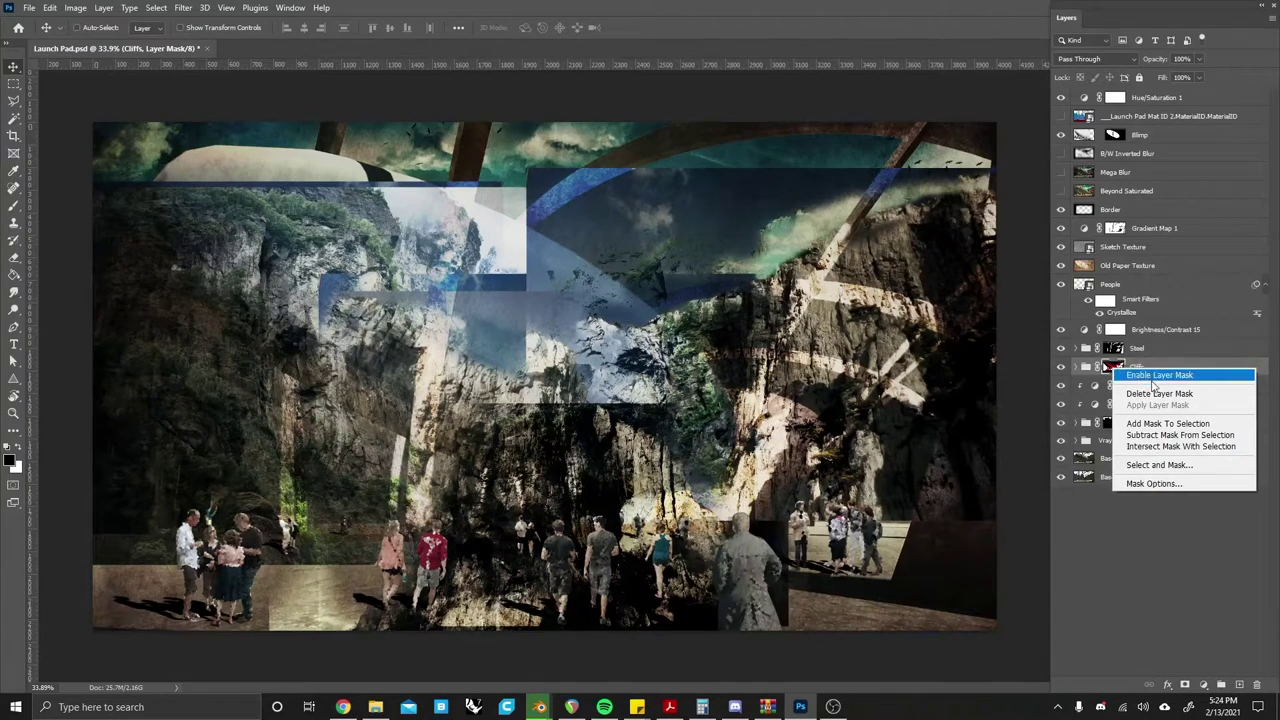
left_click(1153, 378)
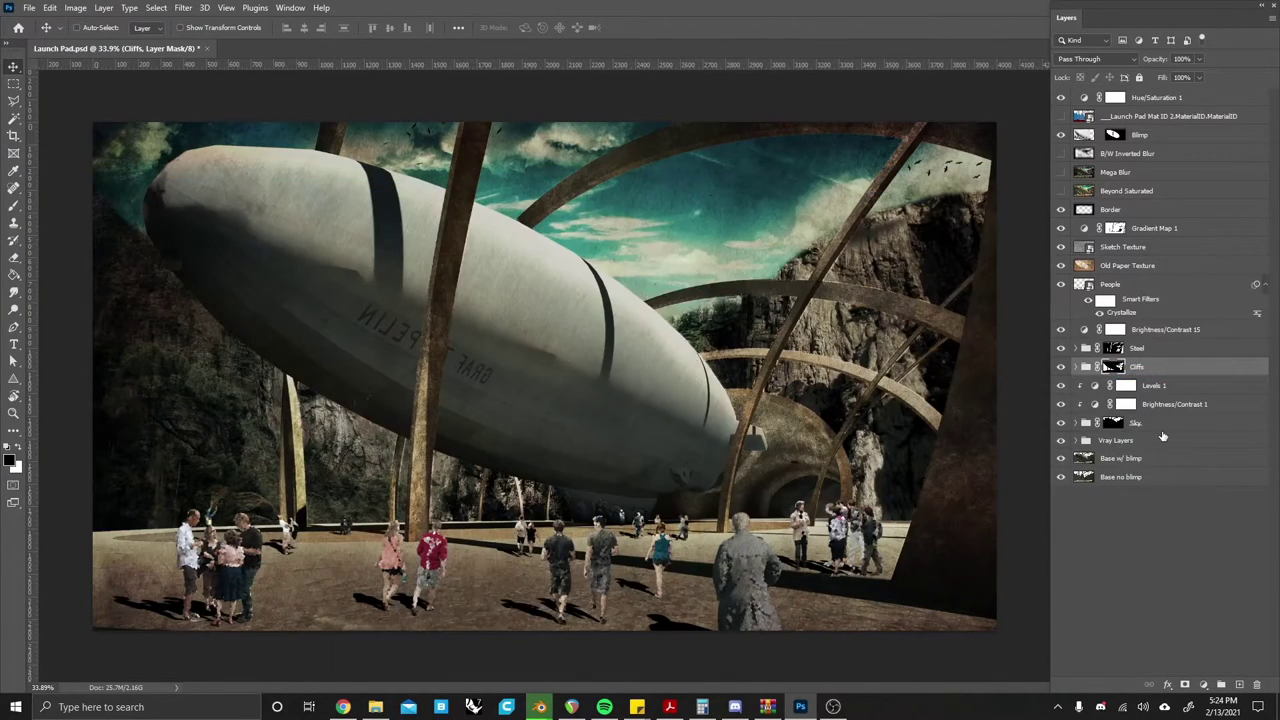
left_click(1152, 286)
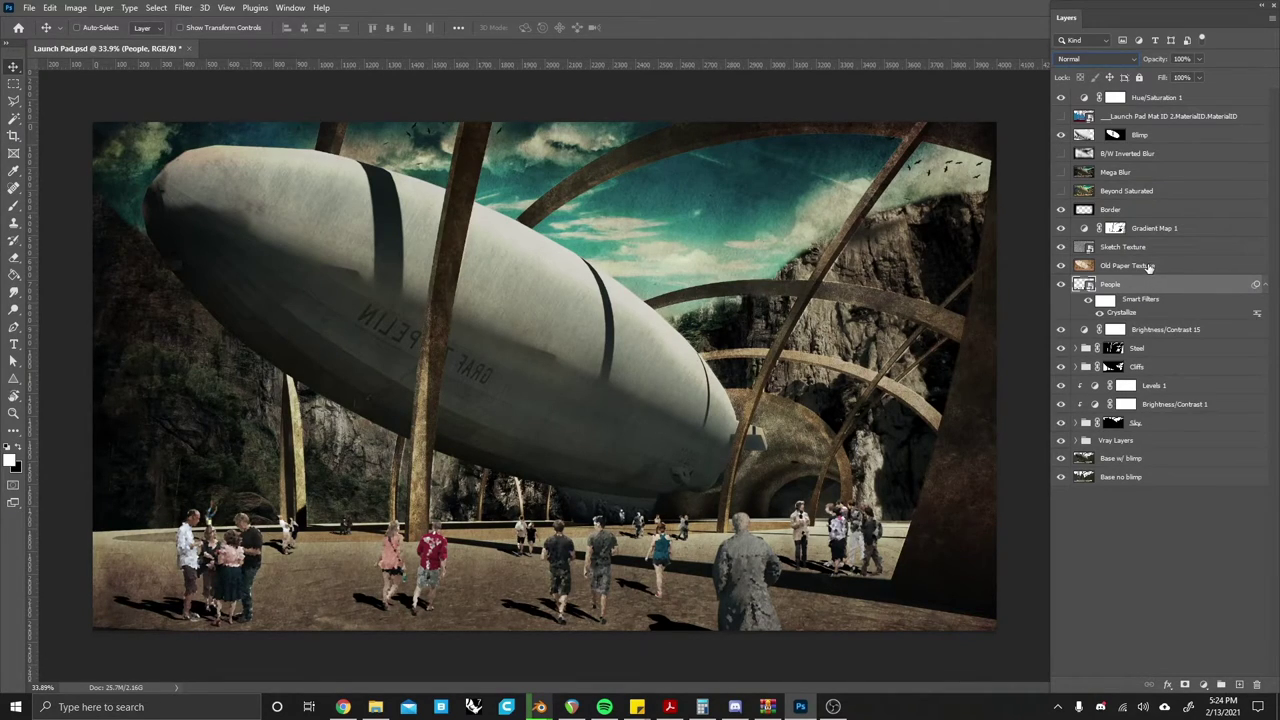
left_click(1150, 266)
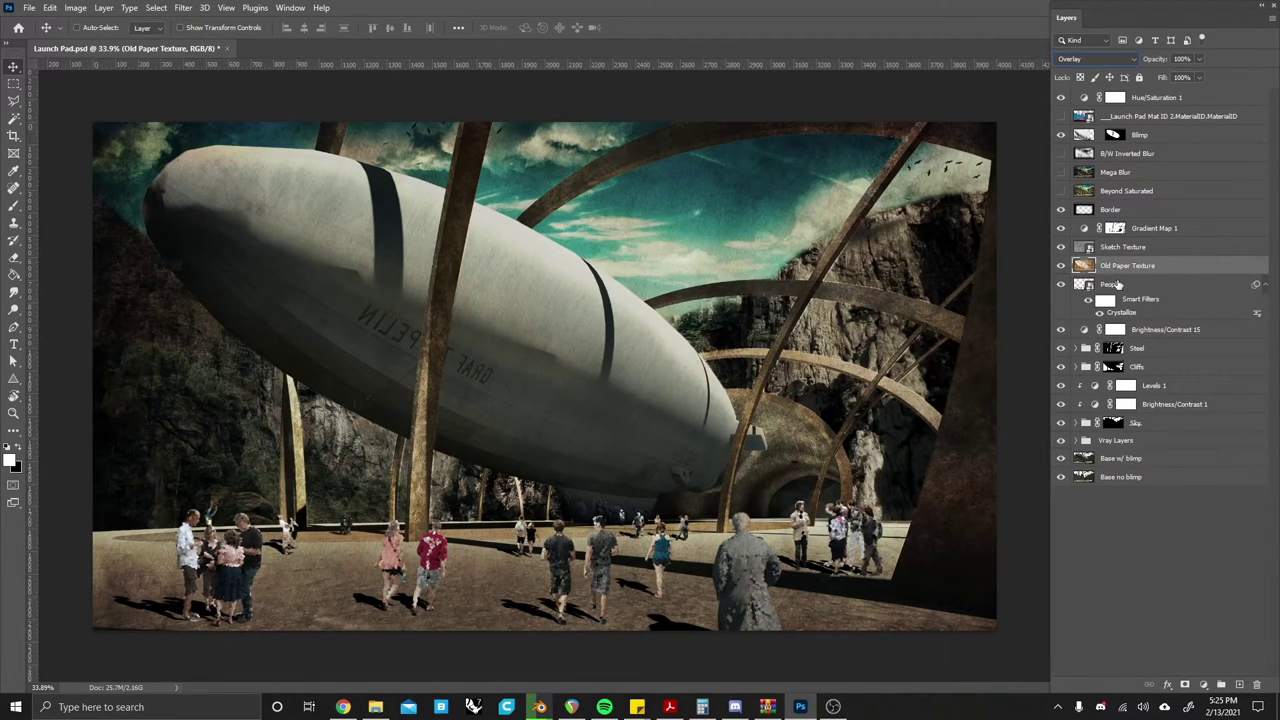
left_click(1114, 287)
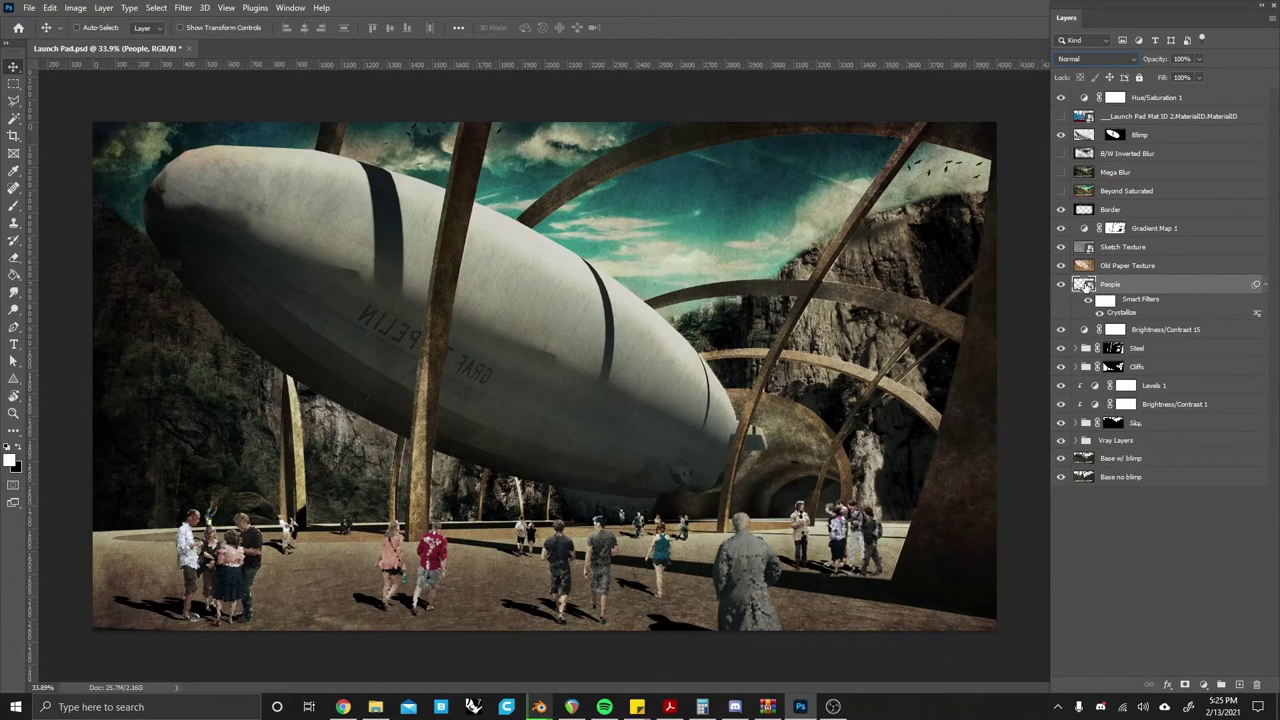
- Open the People smart object and convert its selected cut-out people layers into a smart object
double_click(1087, 286)
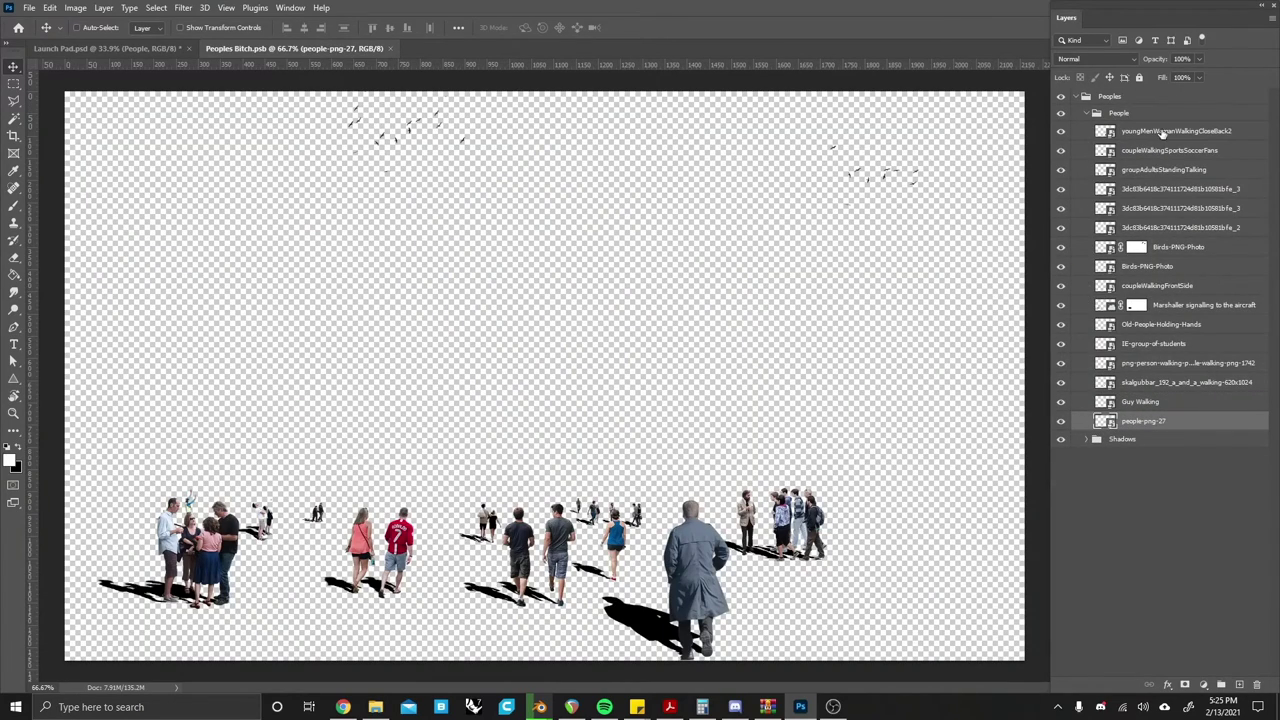
left_click(1162, 131, "shift")
right_click(1168, 172)
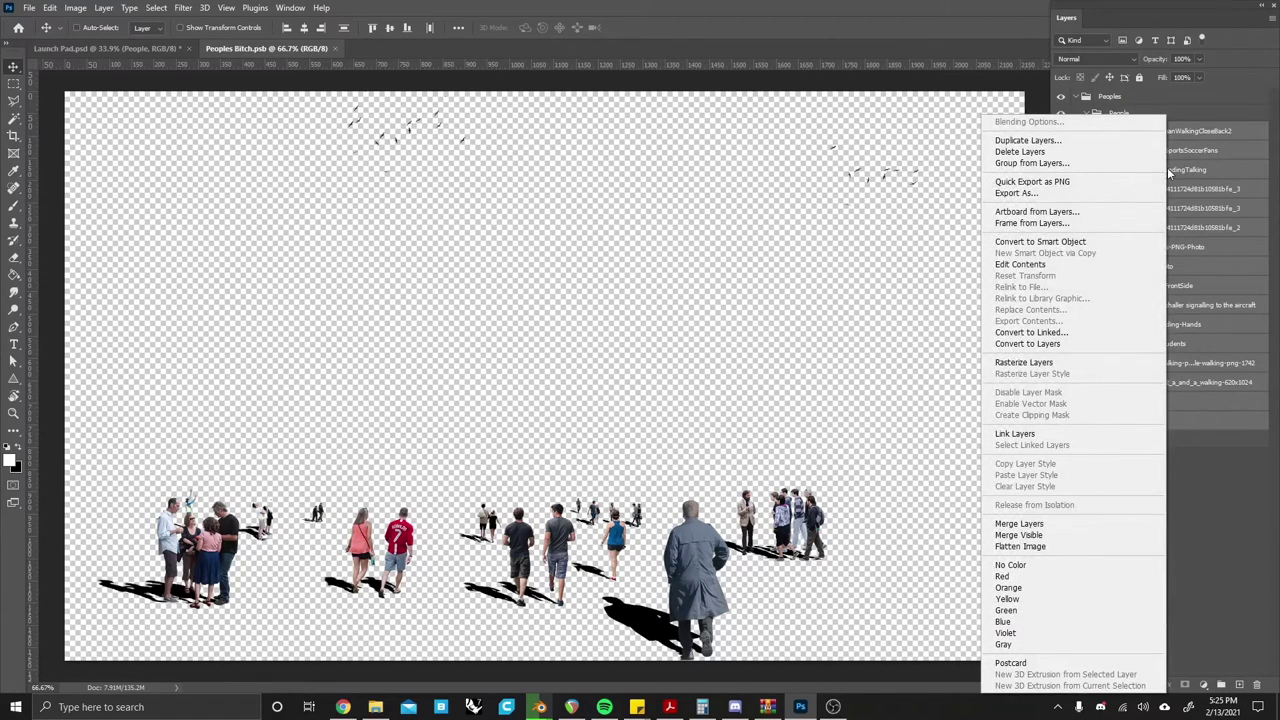
left_click(1055, 242)
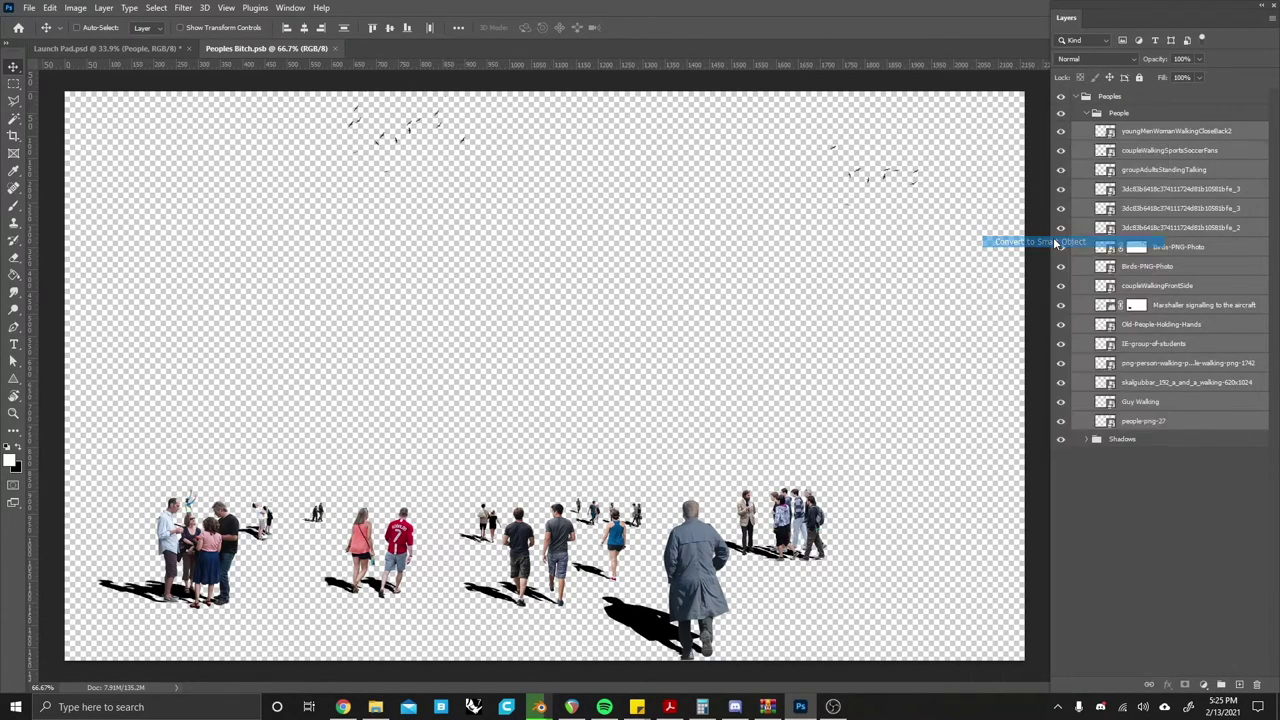
- Open and close the nested smart object, then return to the People document via Launch Pad
double_click(1106, 132)
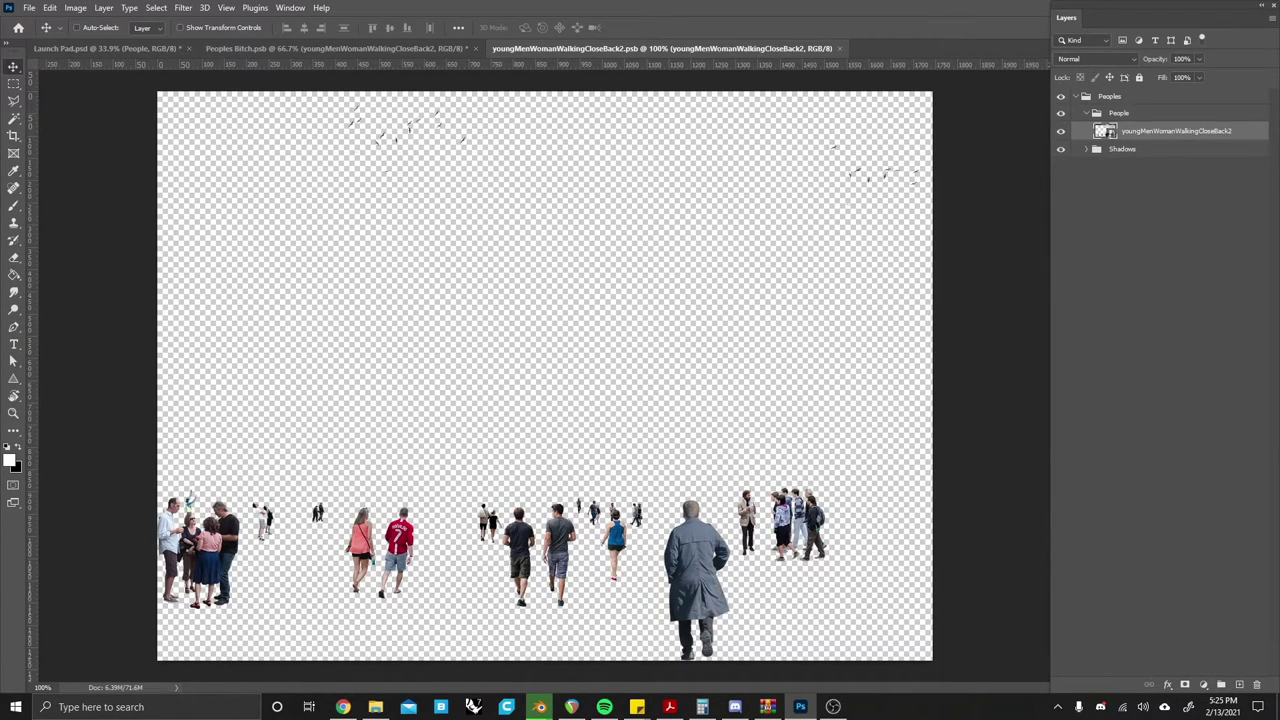
left_click(842, 48)
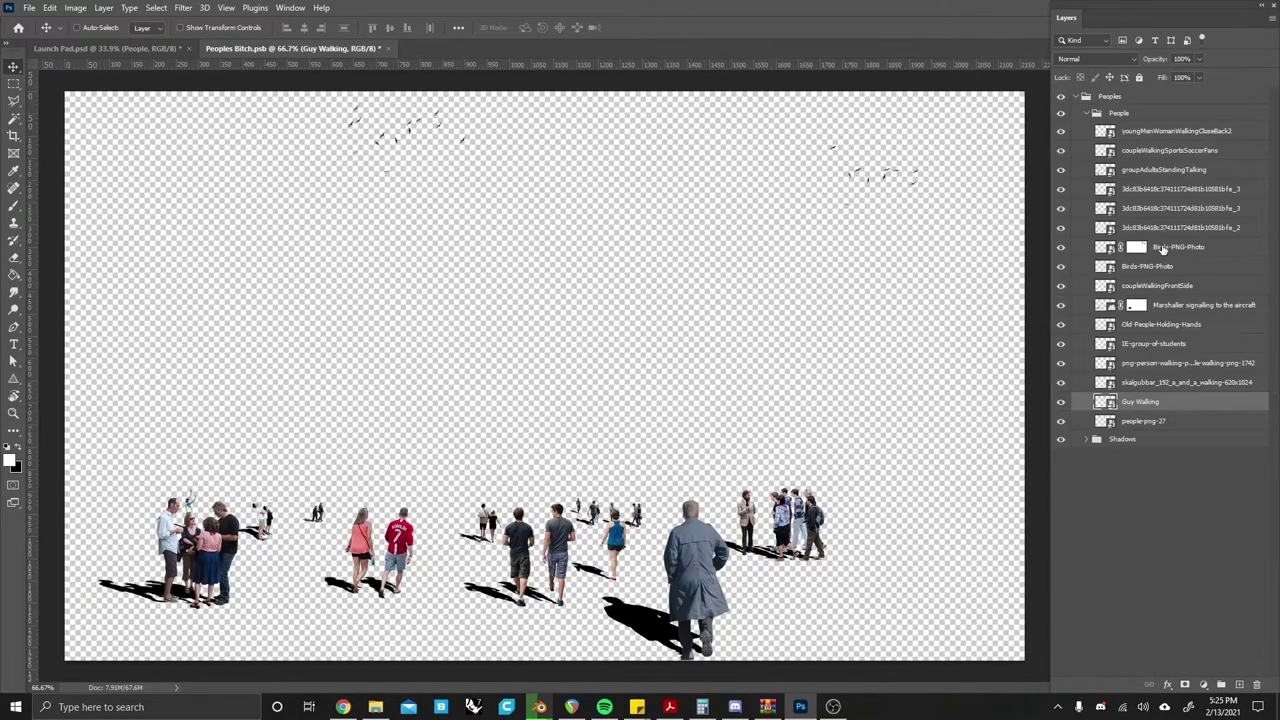
left_click(138, 47)
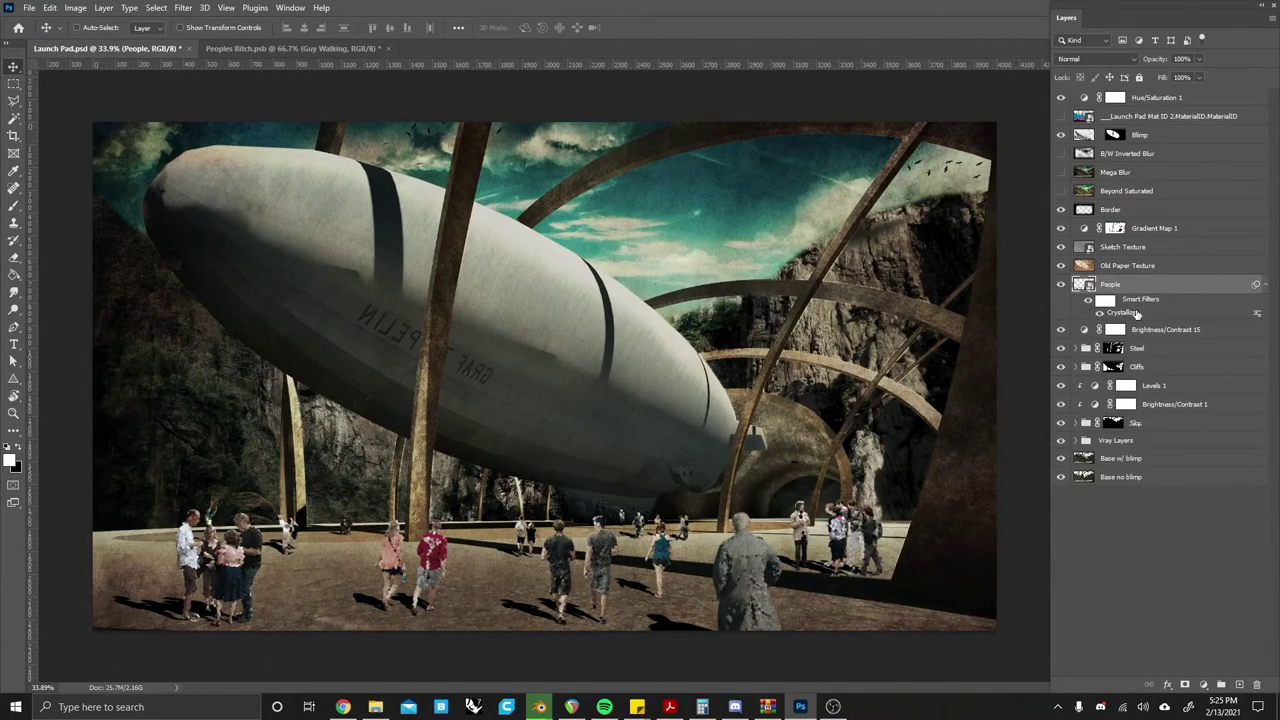
left_click(300, 48)
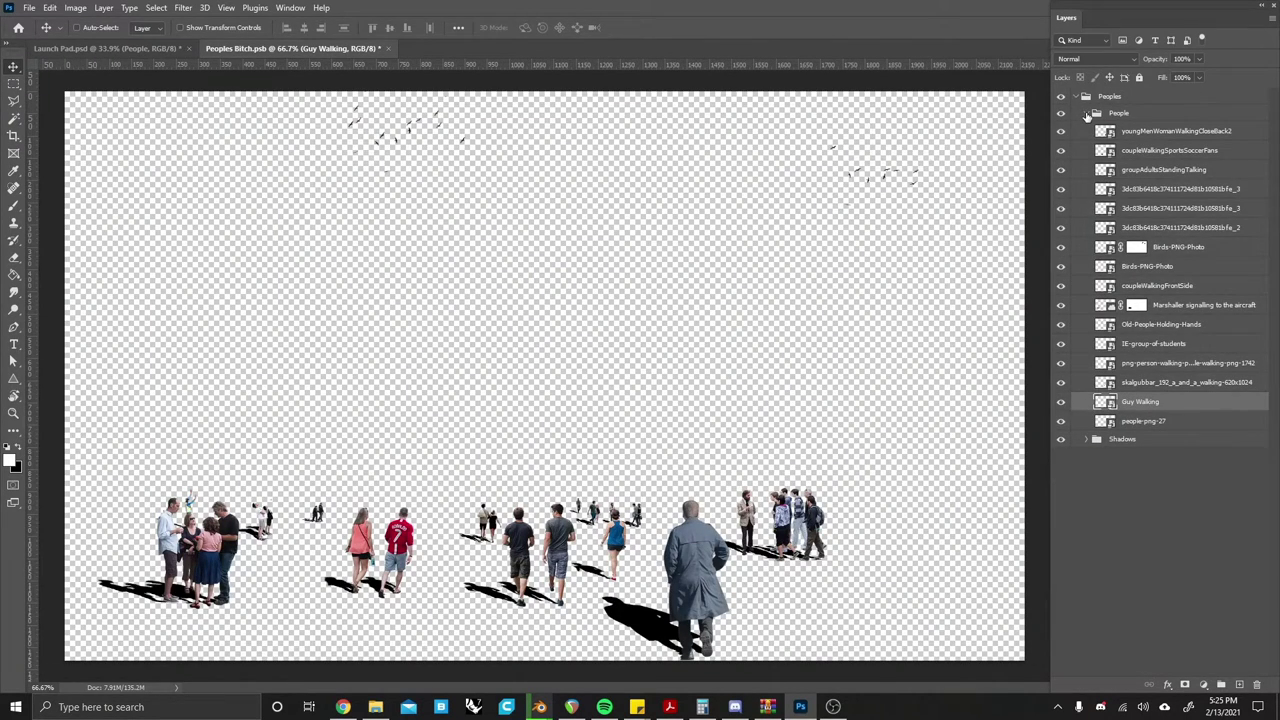
- Toggle the People and Shadows groups' visibility and inspect the youngMenWomanWalkingCloseBack2 layer
left_click(1088, 114)
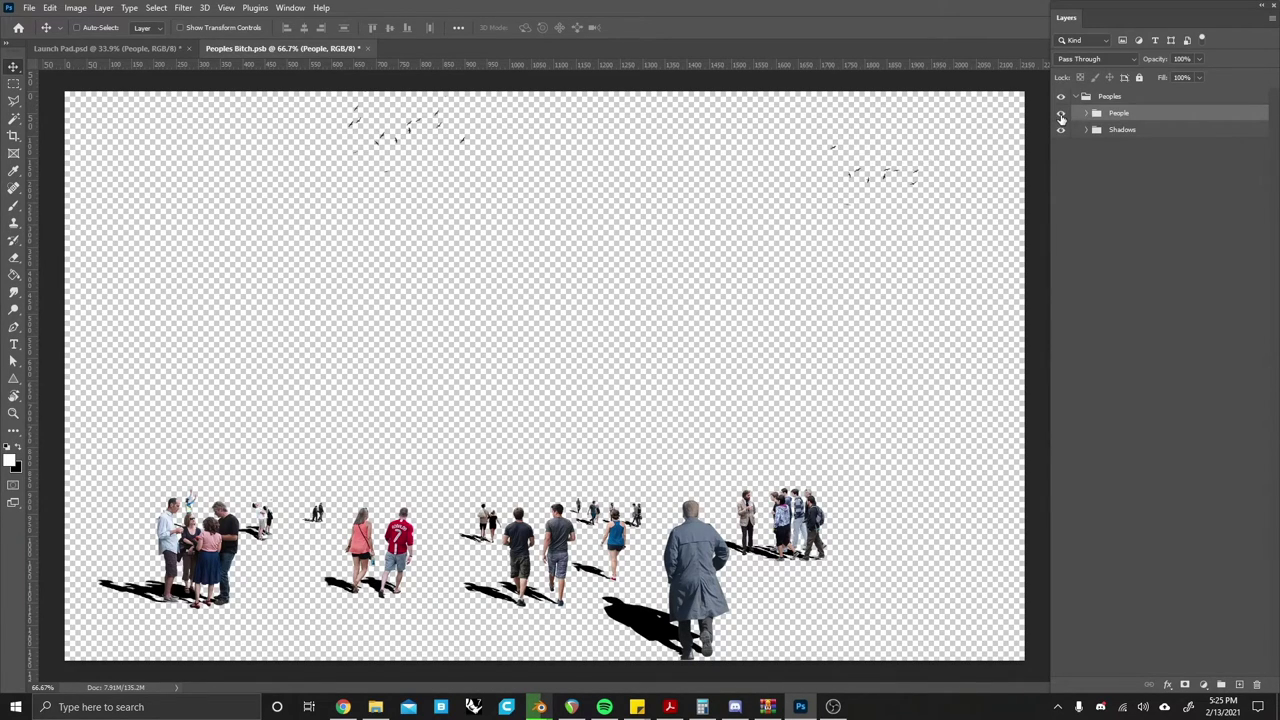
left_click(1061, 115)
left_click(1061, 113)
left_click(1061, 130)
left_click(1061, 130)
left_click(1088, 115)
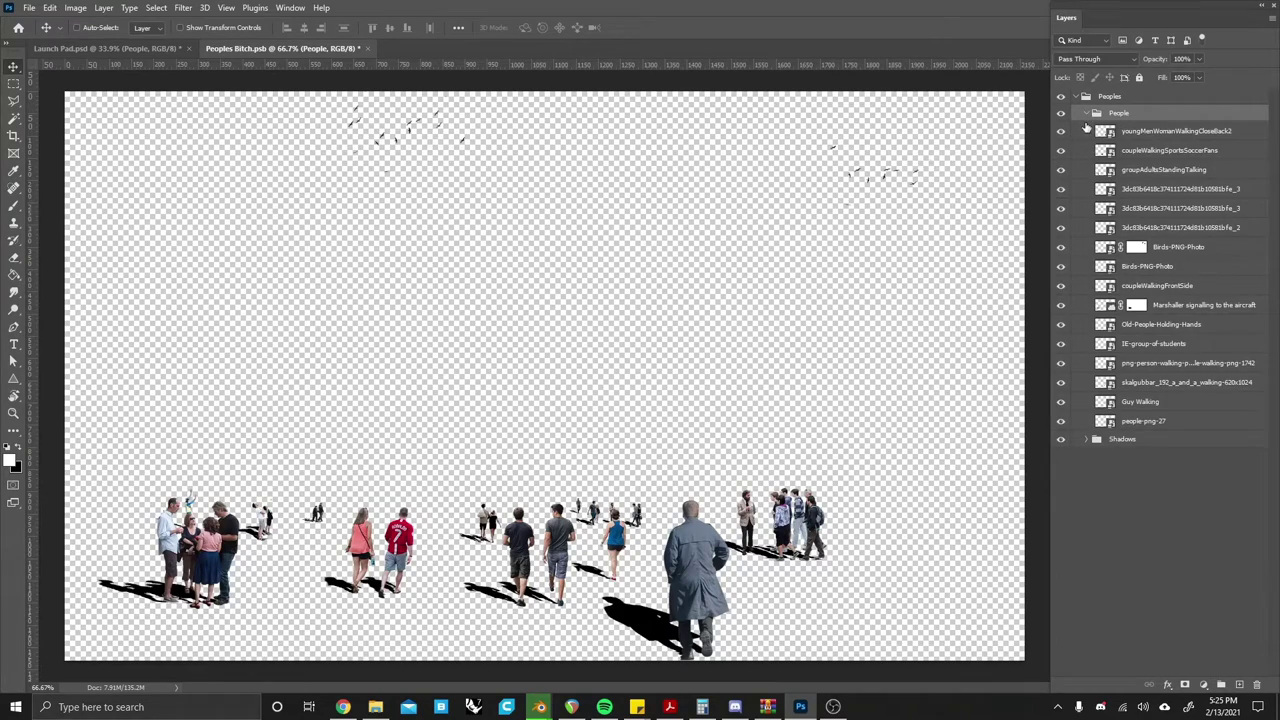
left_click(1137, 136)
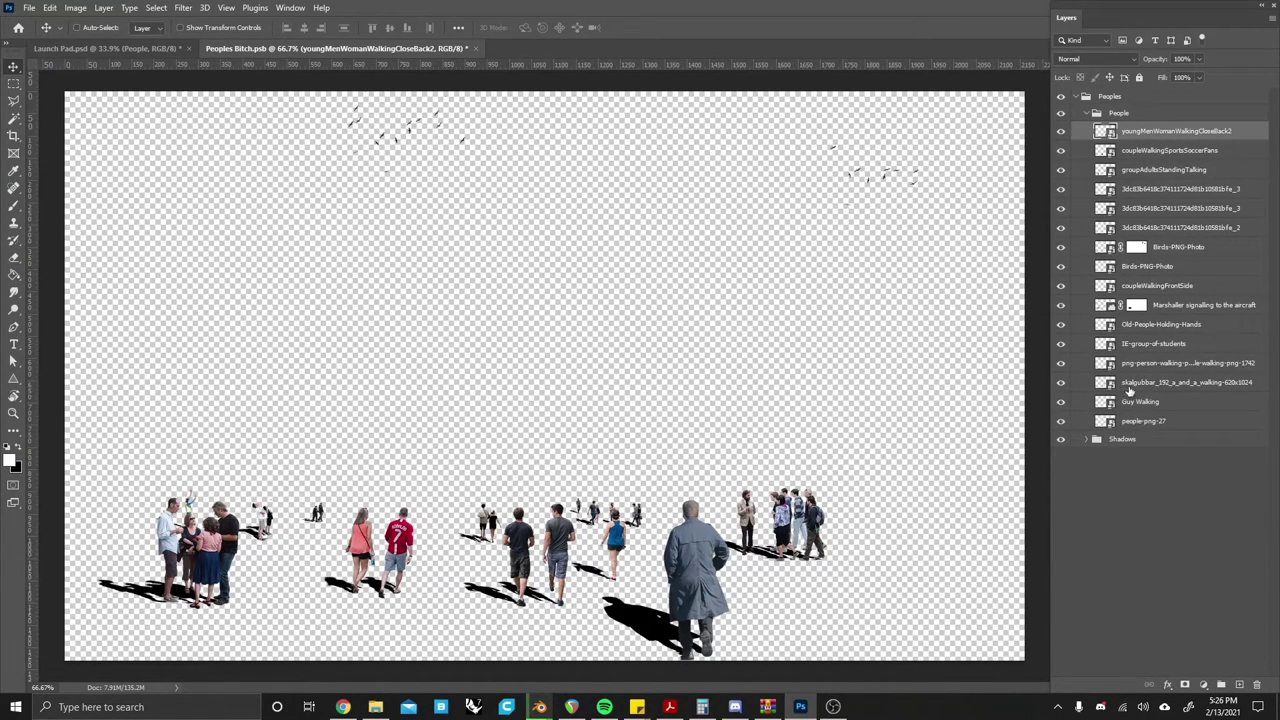
left_click(1086, 114)
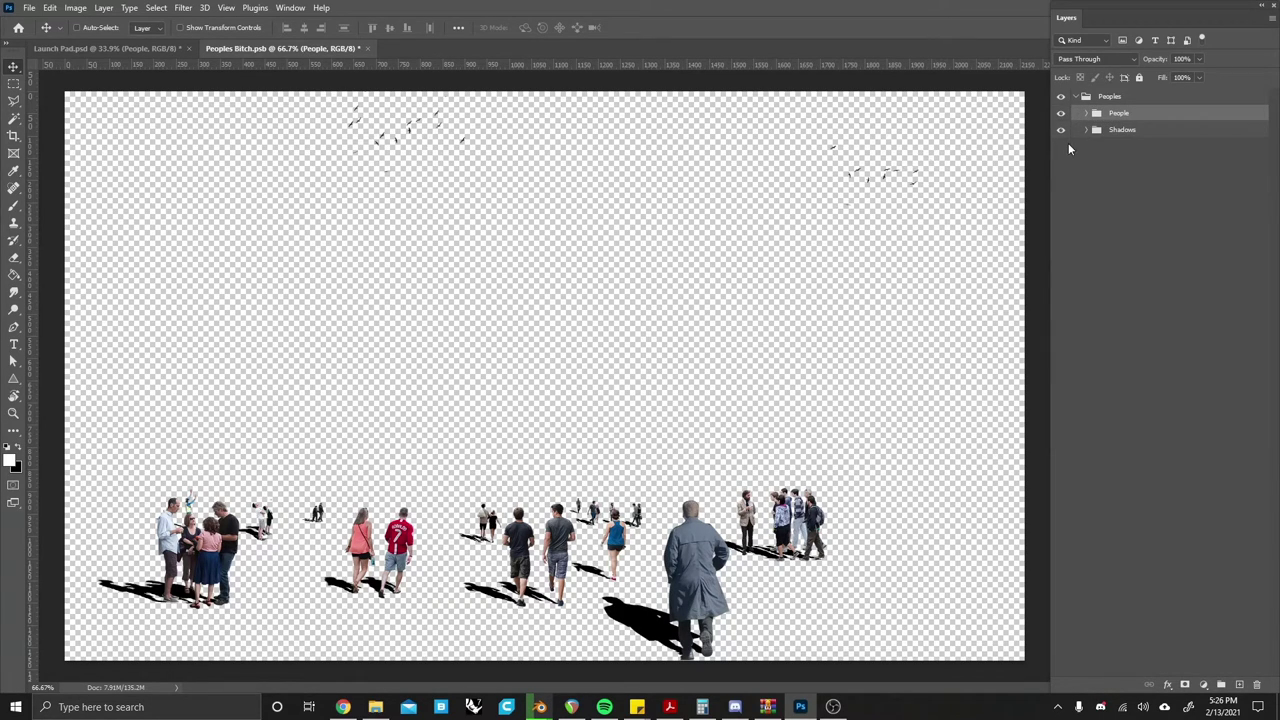
left_click(1087, 114)
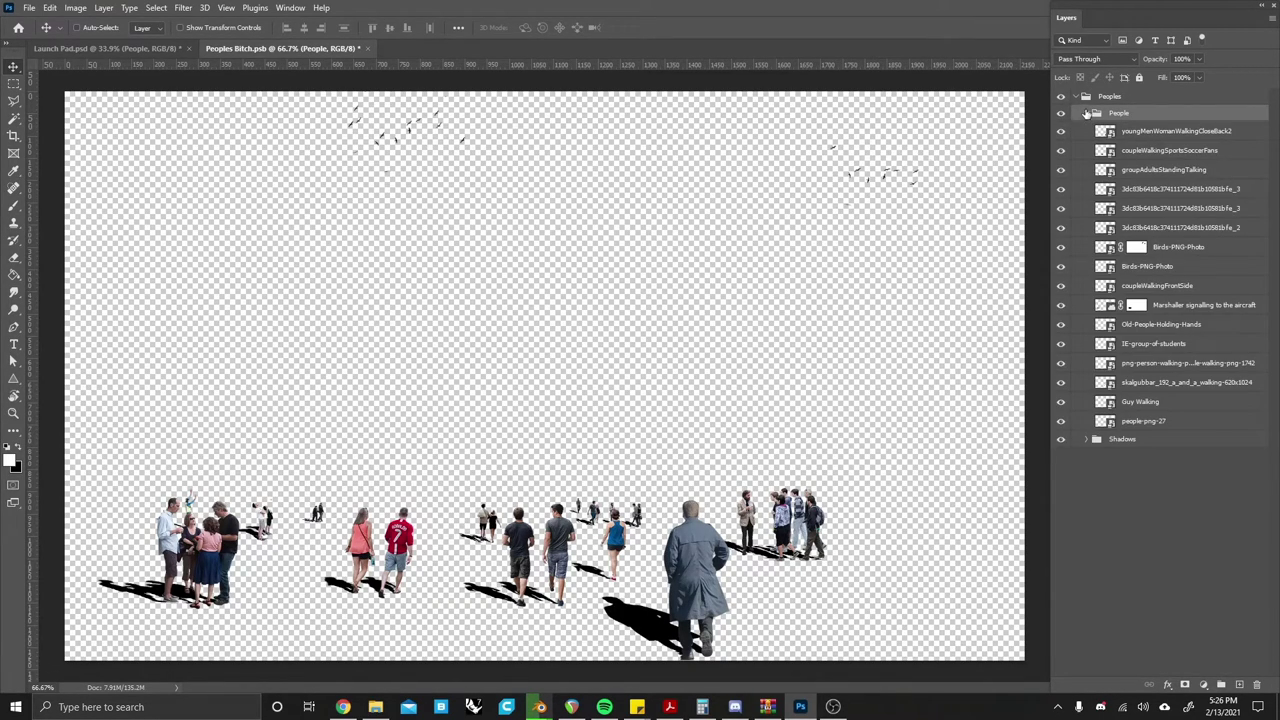
- In Launch Pad.psd, show the three blur and saturation layers and label Mega Blur orange
left_click(105, 48)
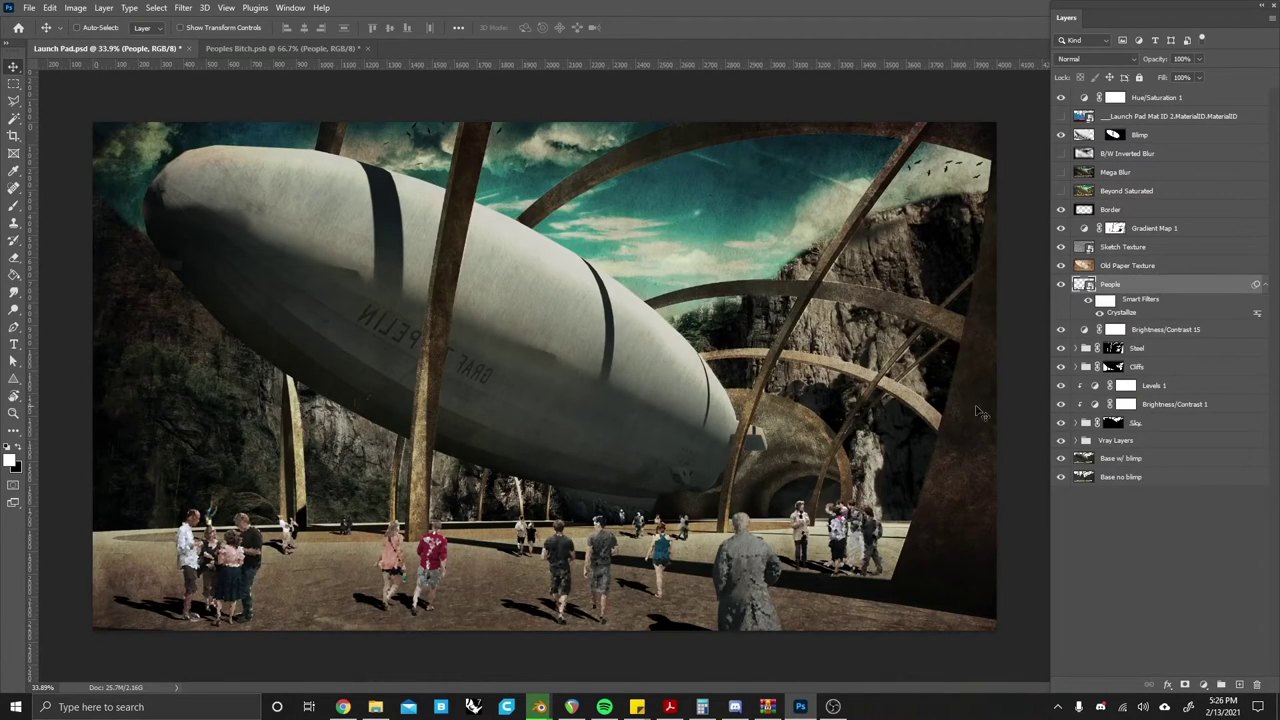
left_click_drag(1061, 191, 1058, 152)
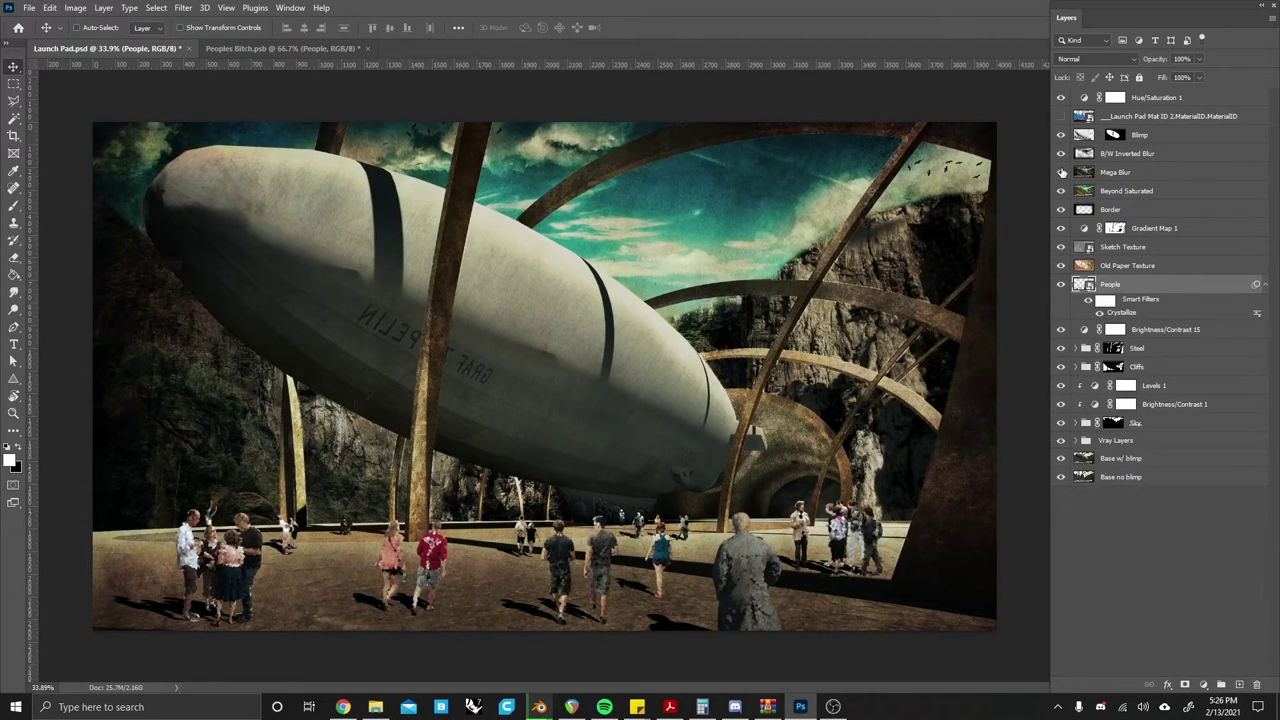
right_click(1062, 172)
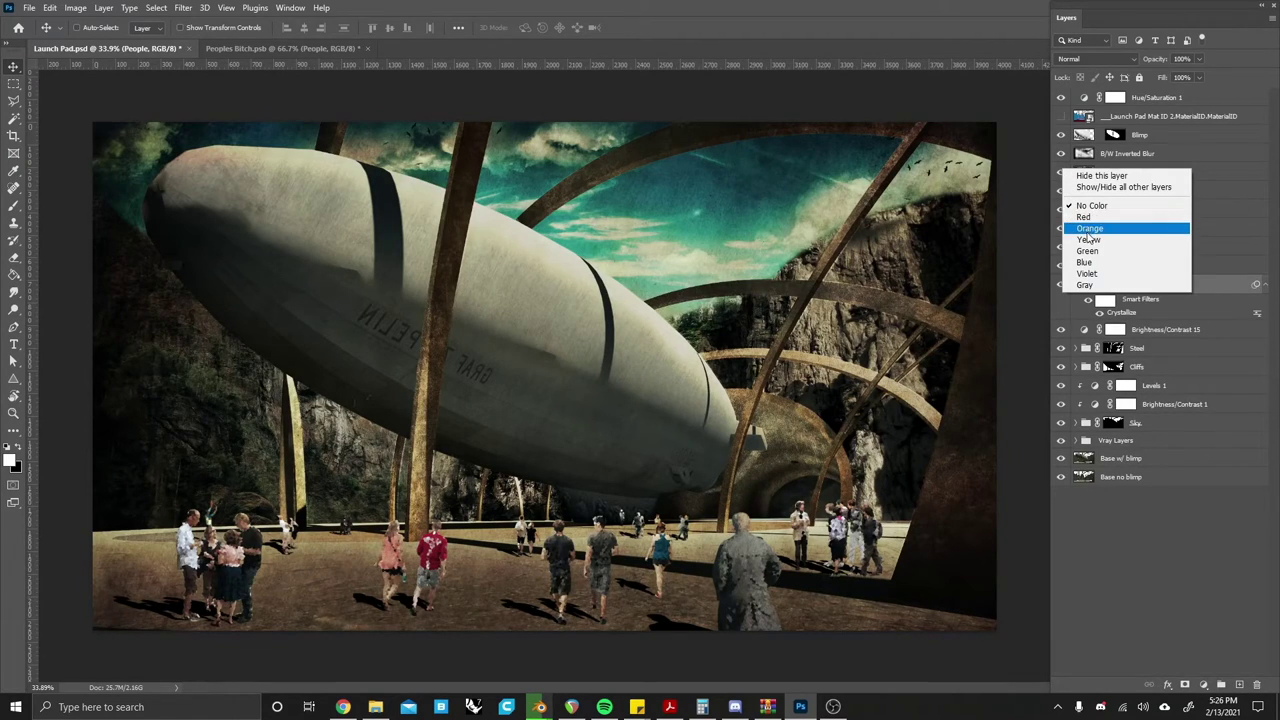
left_click(1087, 231)
- Label Beyond Saturated and the Cliffs group blue, and Old Paper Texture yellow
right_click(1062, 196)
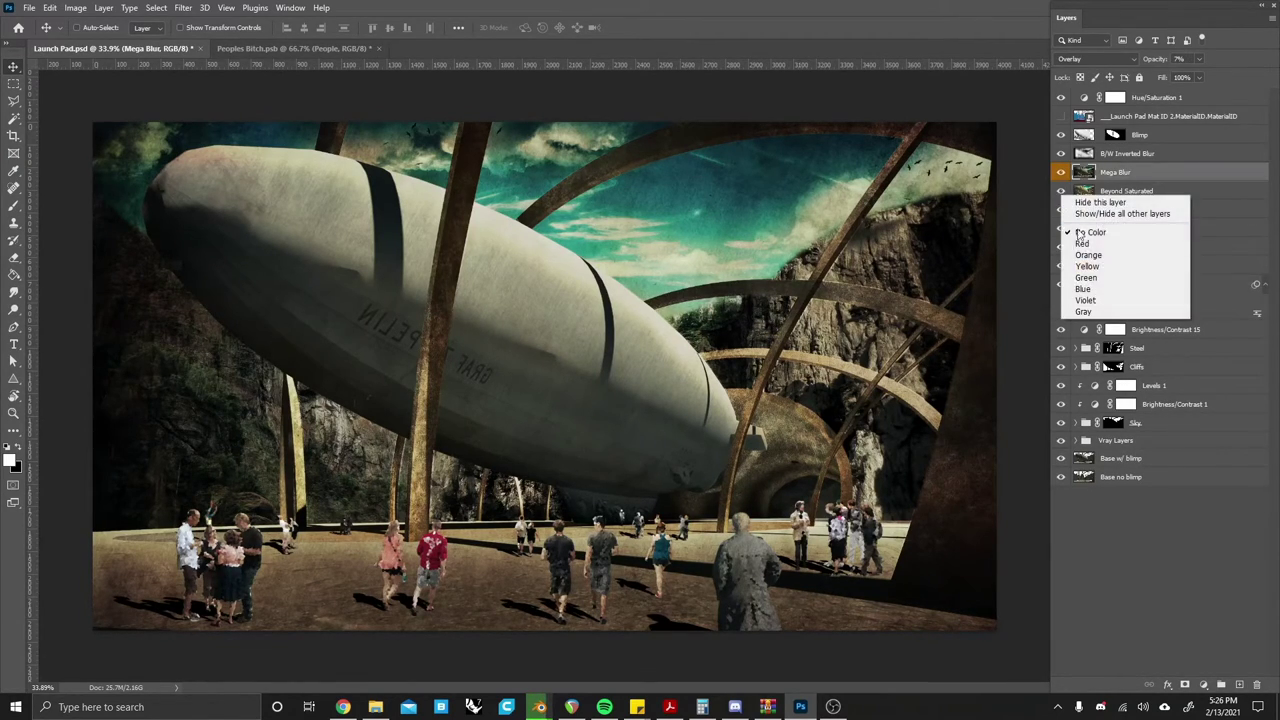
left_click(1083, 288)
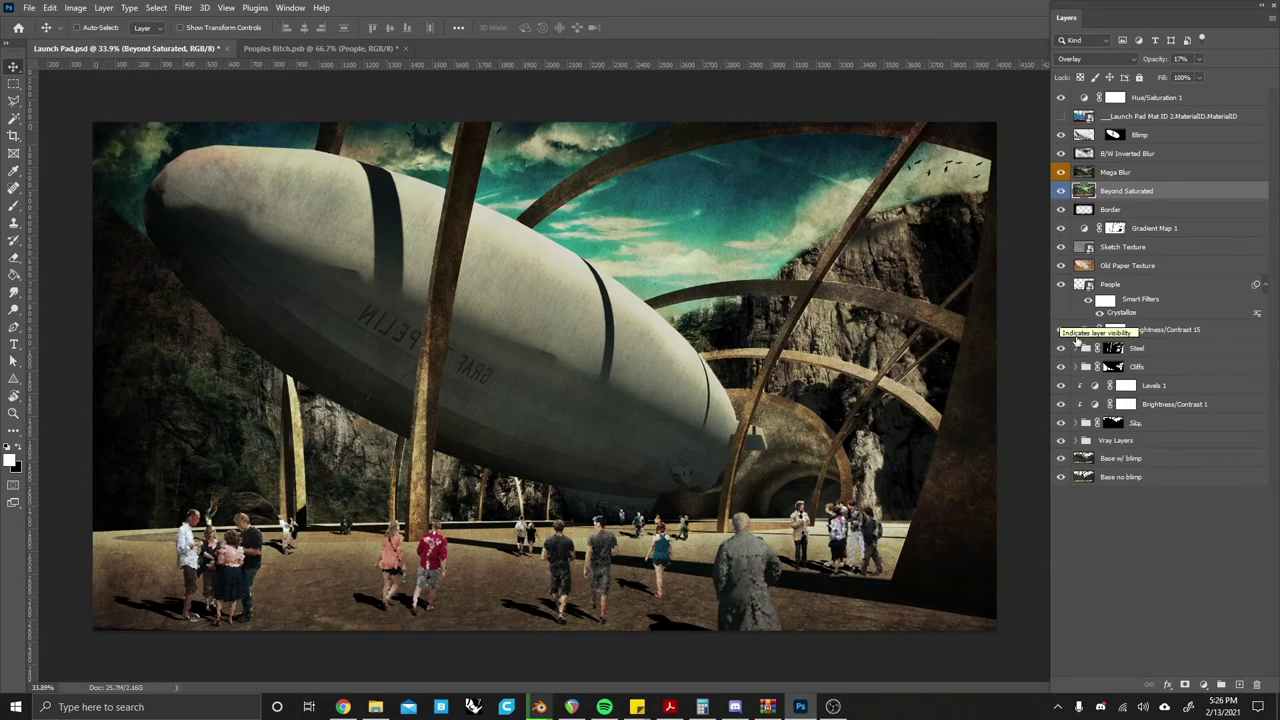
right_click(1062, 366)
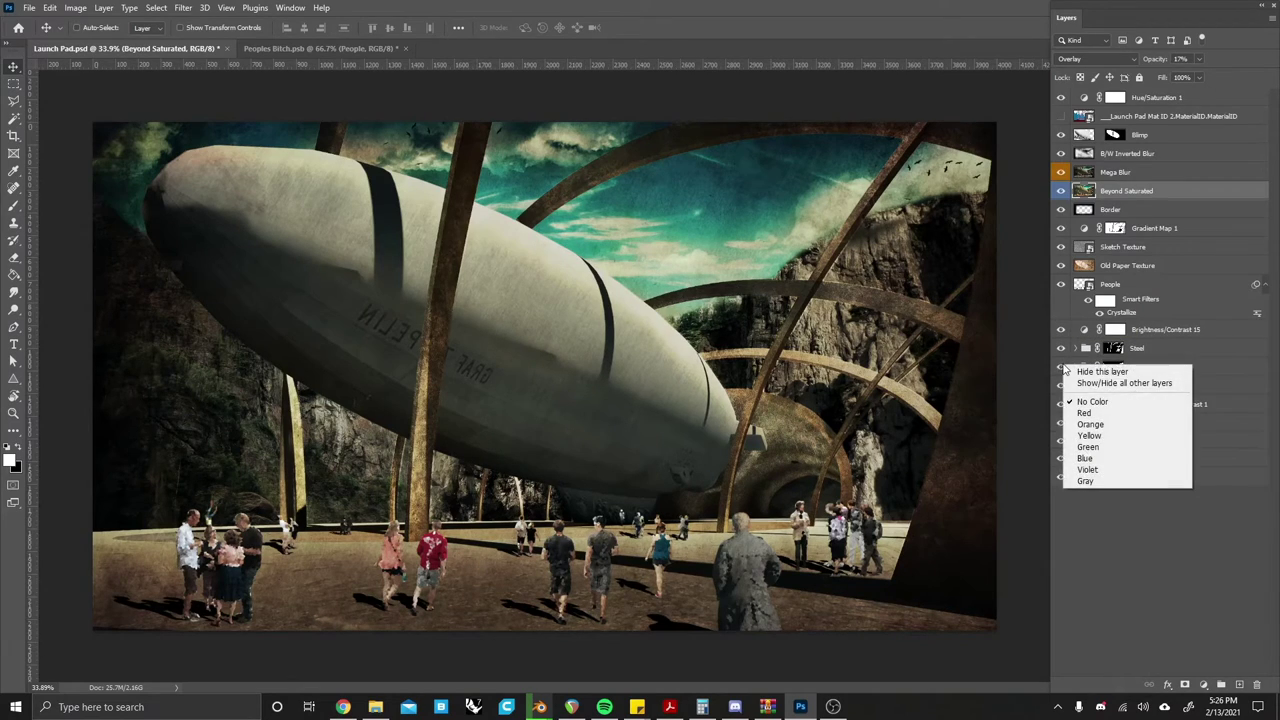
left_click(1085, 458)
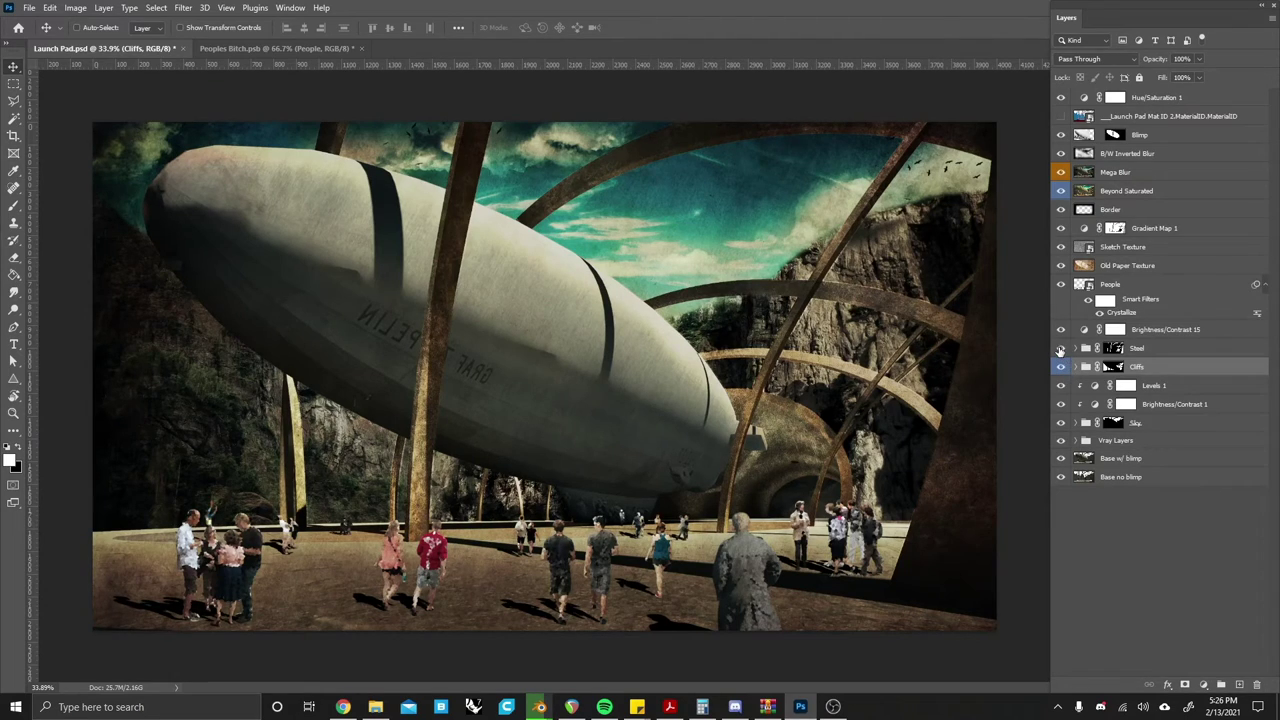
right_click(1064, 268)
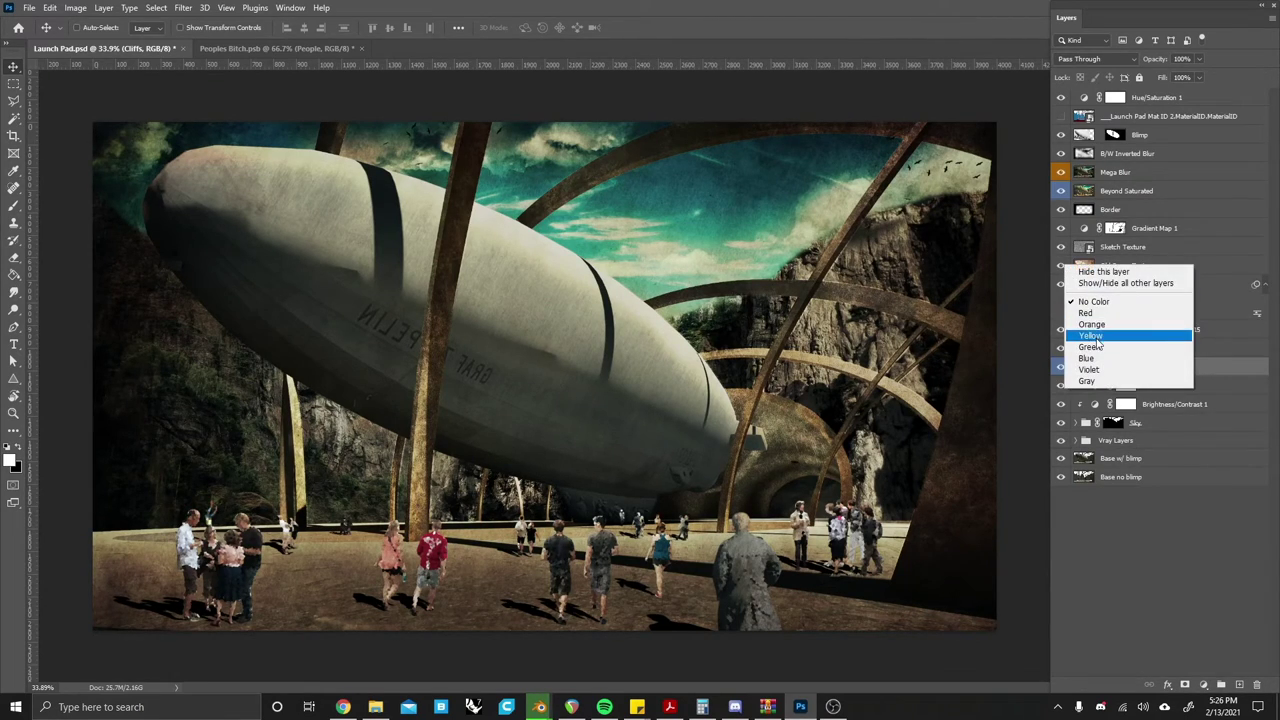
left_click(1090, 335)
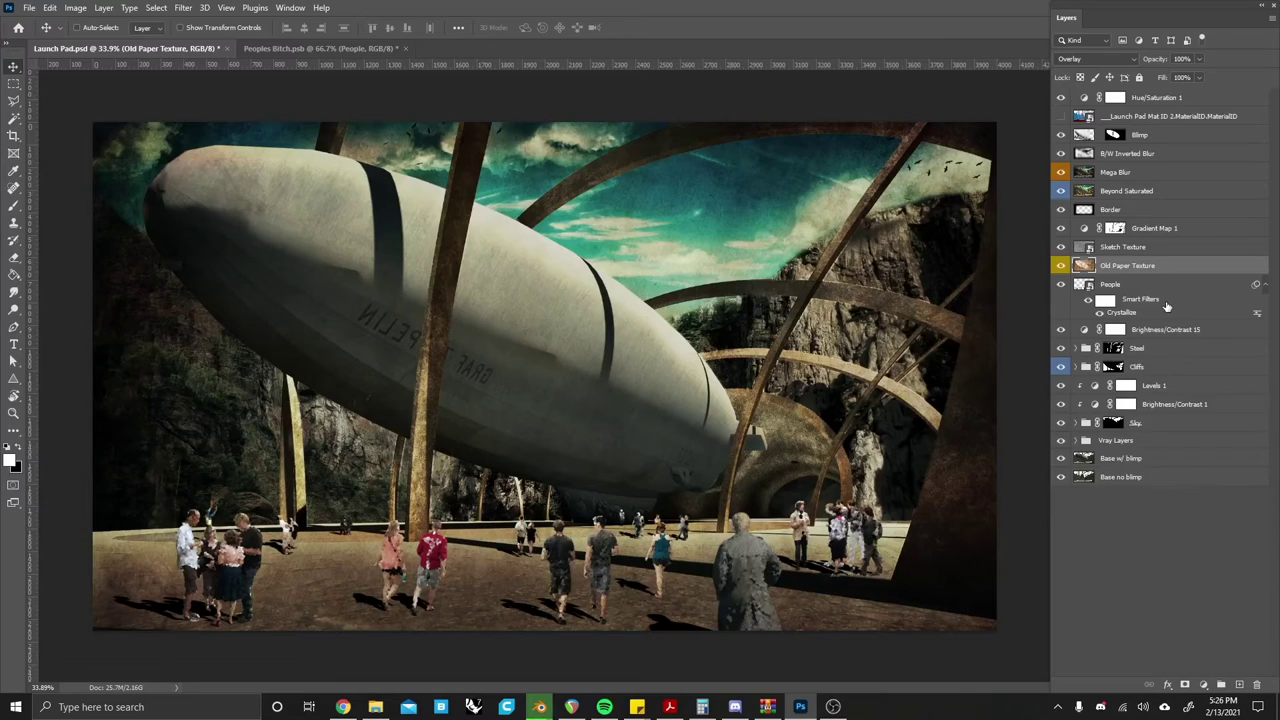